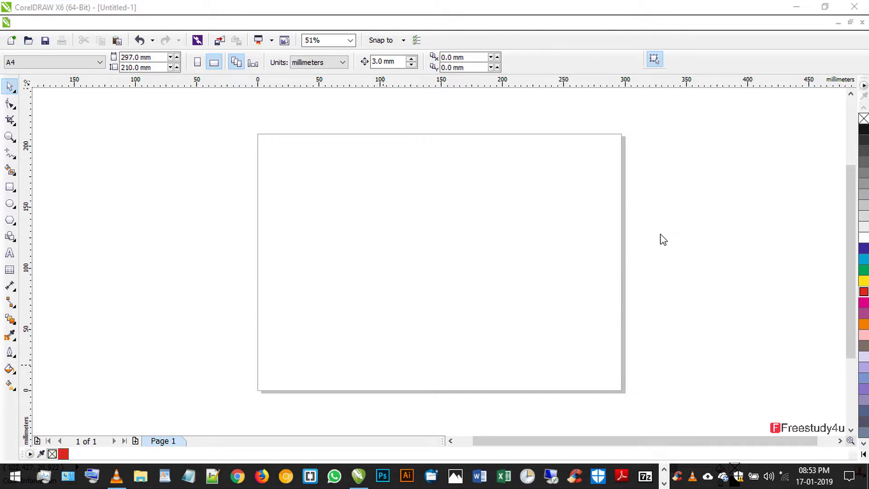
left_click(26, 23)
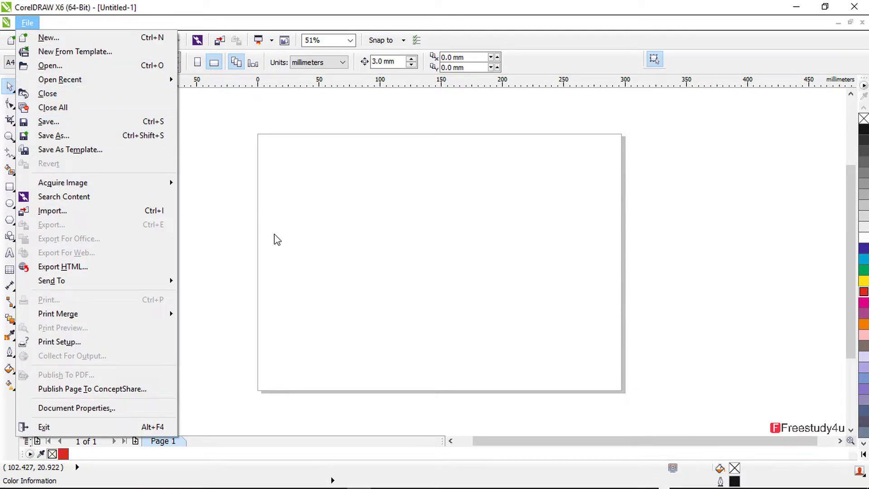
left_click(332, 227)
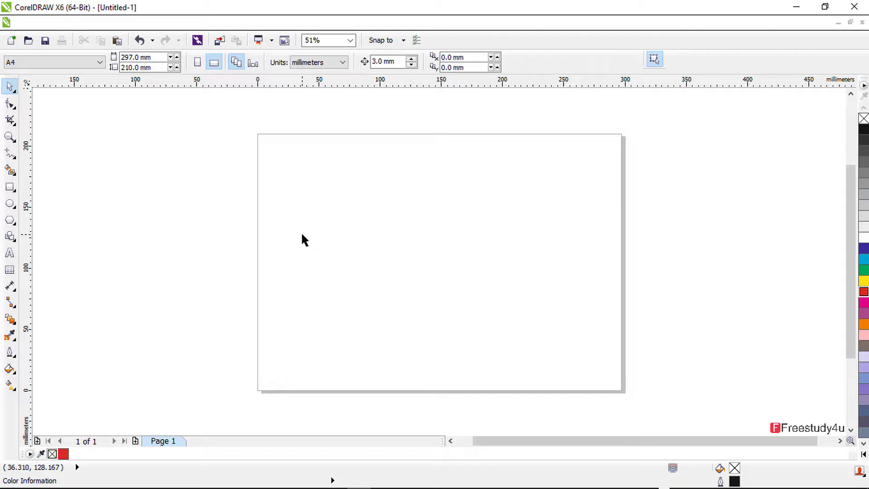
- Draw a smiley face basic shape about 119 mm wide and high near the middle of the page
left_click(10, 236)
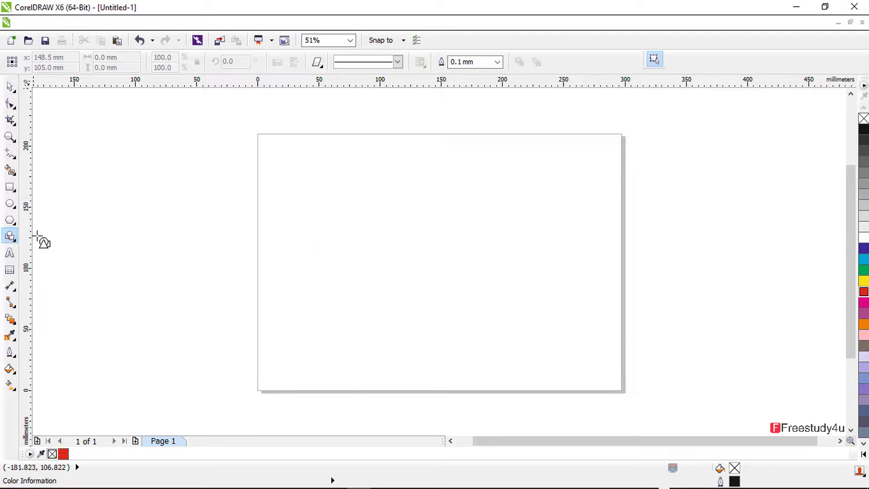
left_click(317, 66)
left_click(351, 110)
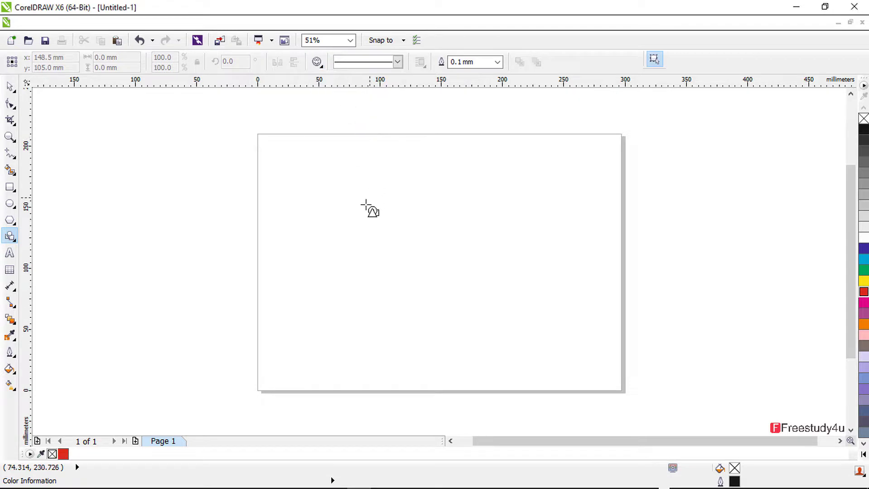
left_click_drag(356, 196, 501, 342)
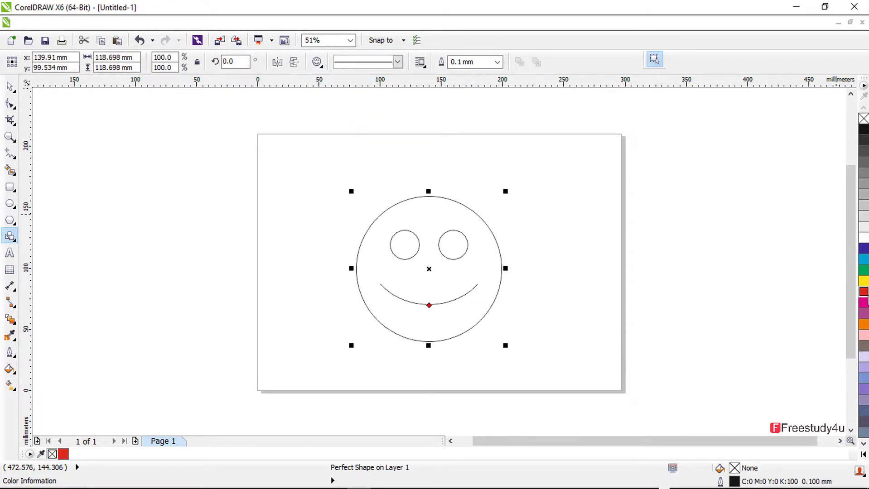
- Fill the smiley face with red and move it slightly up and to the left on the page
left_click(863, 291)
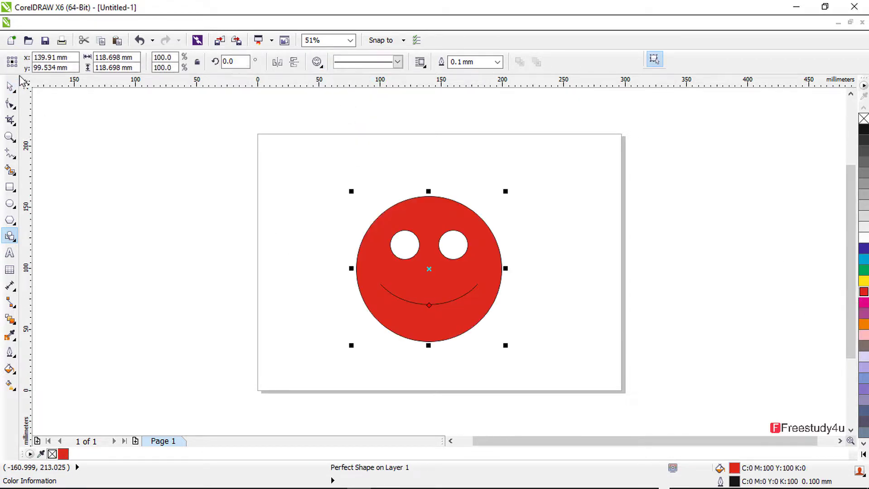
left_click(9, 86)
left_click_drag(439, 279, 428, 267)
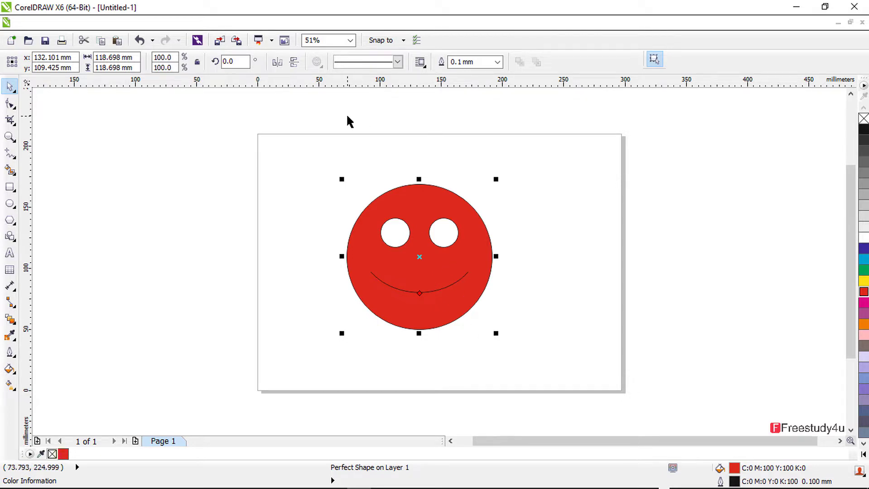
- Open the program options and display the Save settings of the workspace
left_click(345, 23)
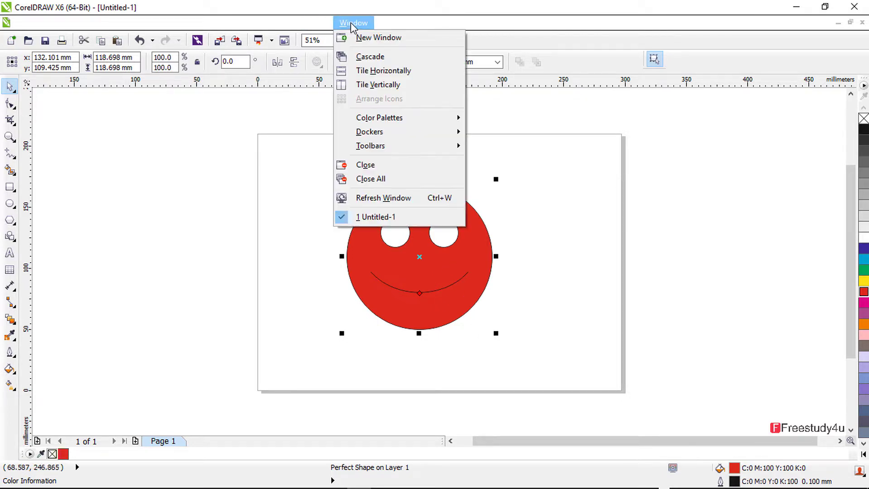
left_click(319, 23)
left_click(330, 25)
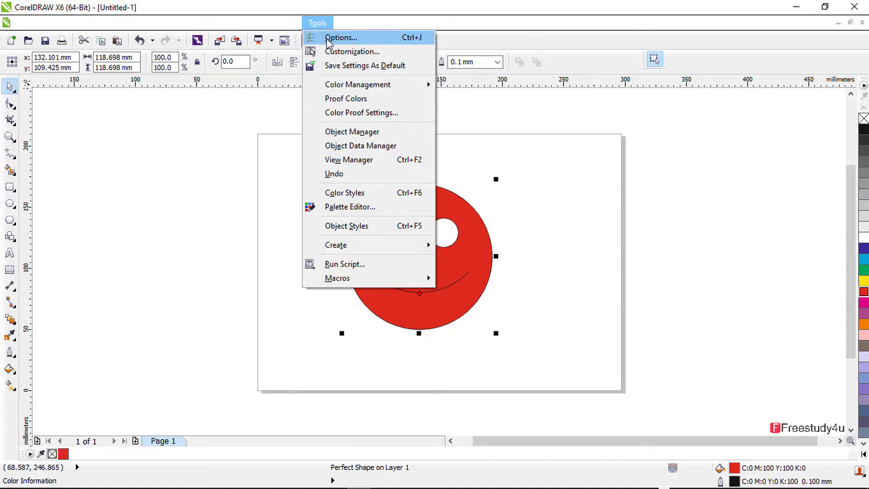
left_click(329, 39)
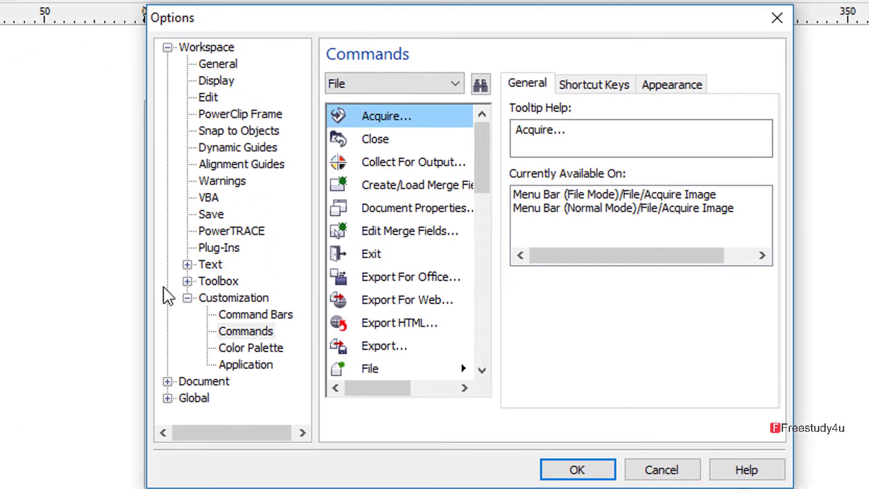
left_click(187, 298)
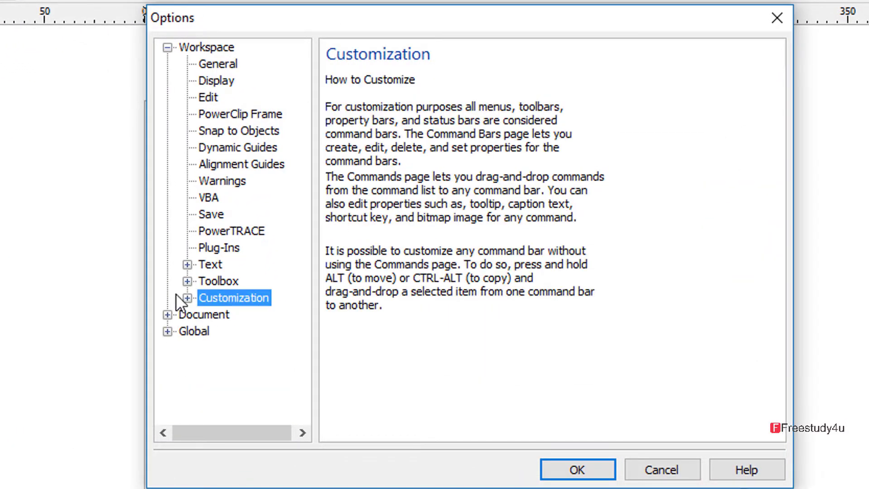
left_click(167, 48)
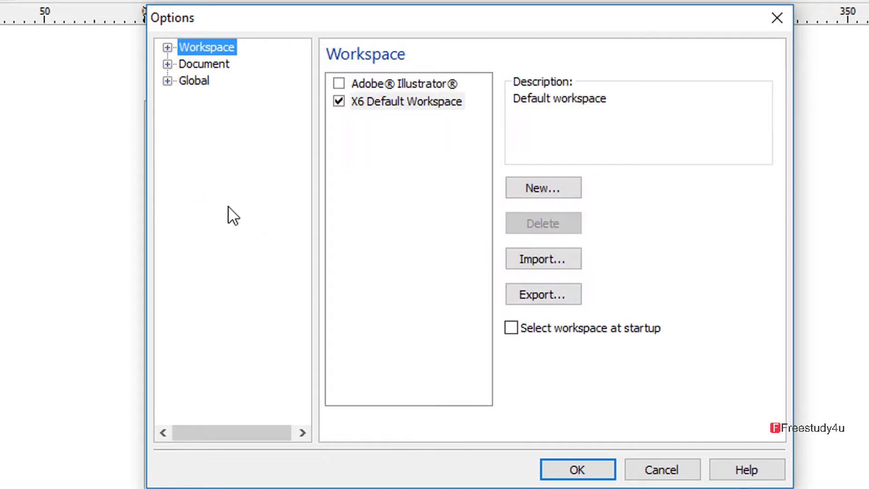
left_click(167, 48)
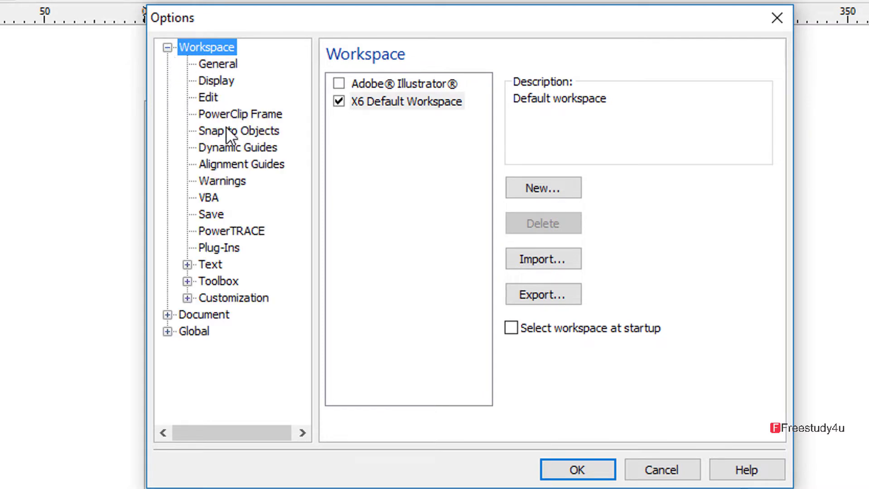
left_click(211, 216)
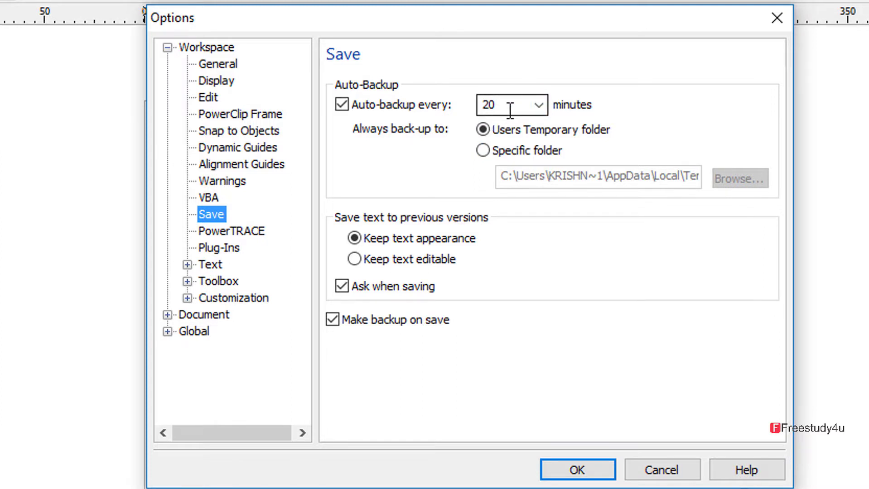
- Enable auto-backup and set its interval to 1 minute
left_click(538, 106)
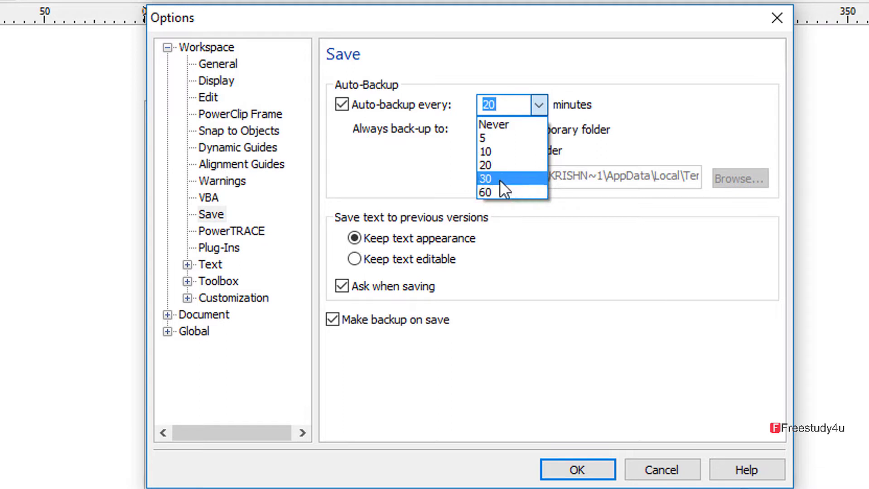
left_click(503, 128)
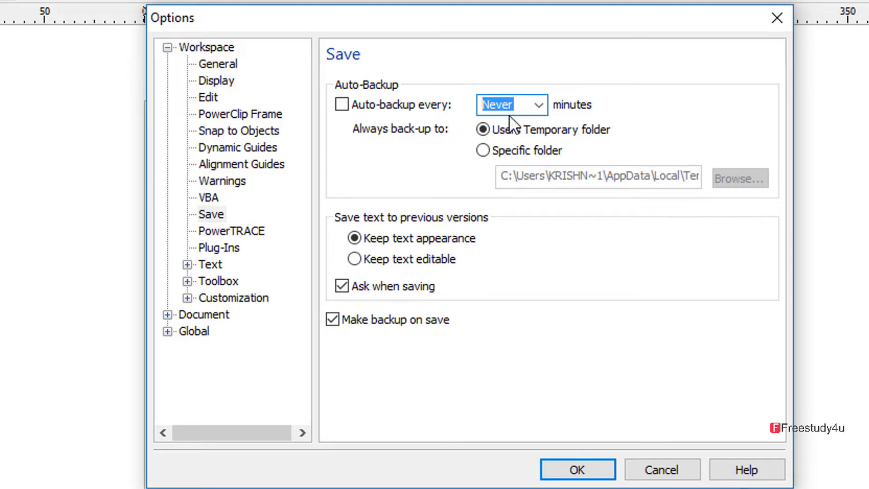
type("33333")
key("BackSpace")
key("BackSpace")
key("BackSpace")
key("BackSpace")
key("BackSpace")
left_click(342, 104)
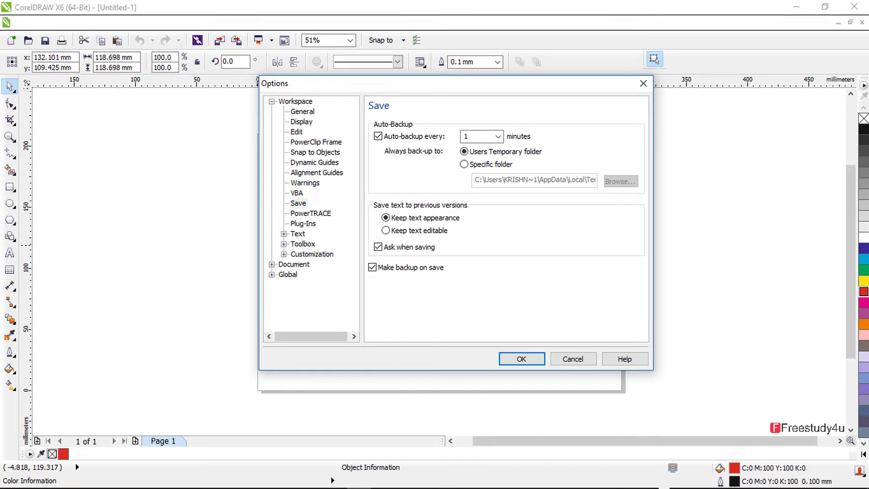
- Find the %temp% folder through the Windows search, view its contents in File Explorer and close it
left_click(0, 488)
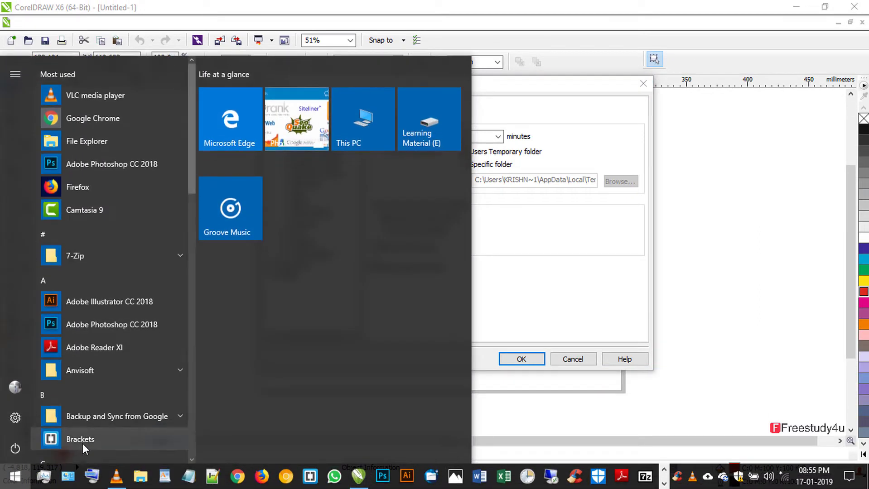
type("%")
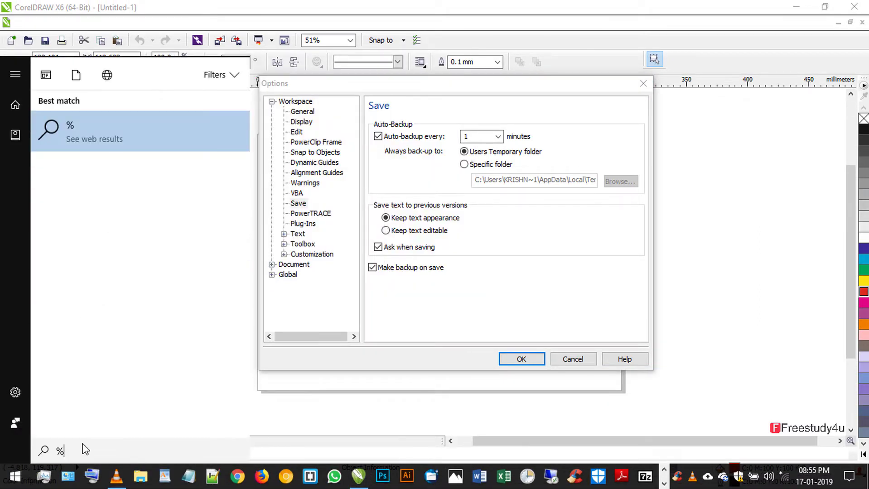
type("temp")
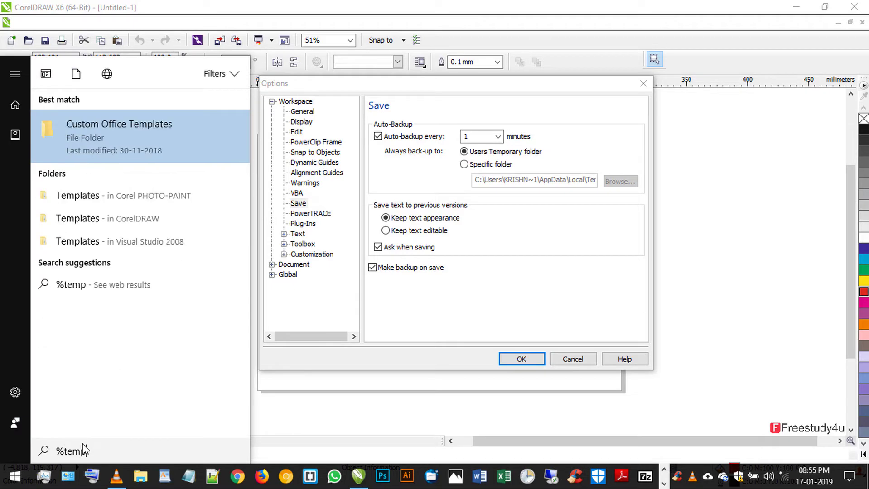
type("%")
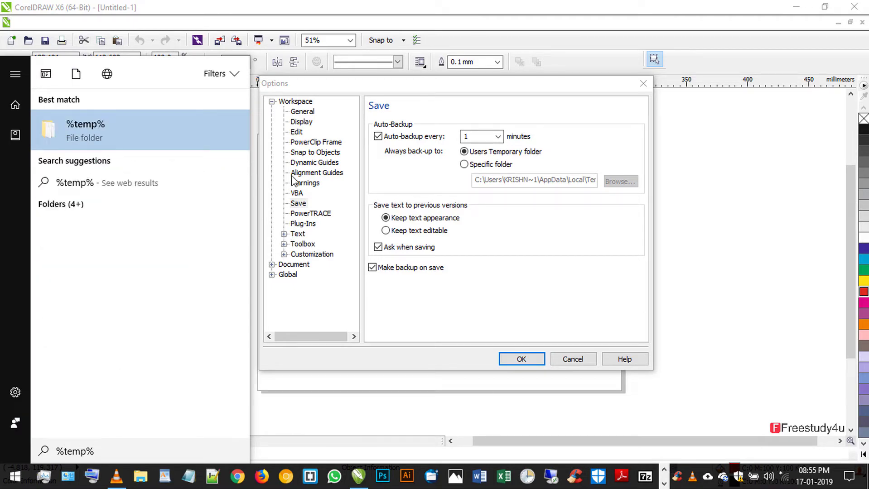
left_click(56, 136)
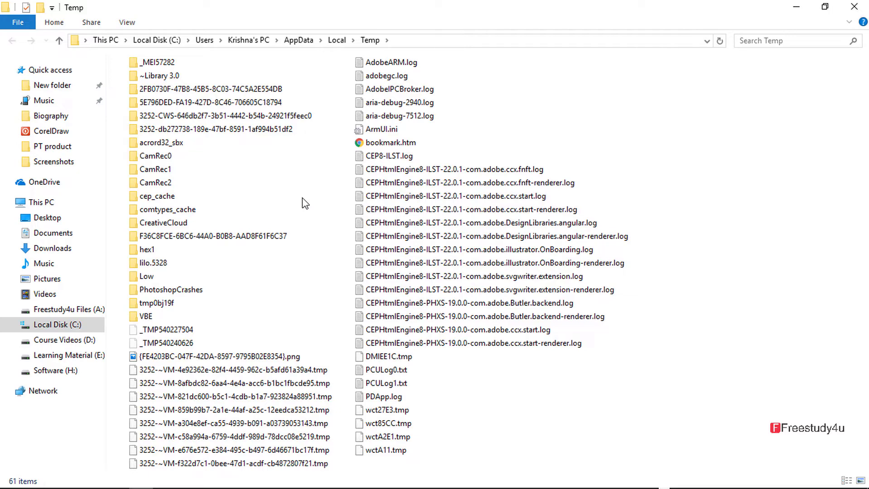
left_click(859, 7)
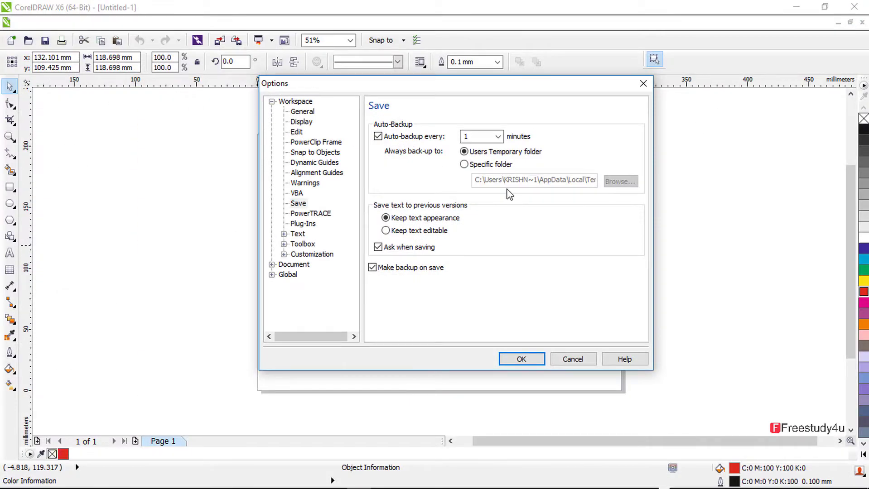
- Switch the auto-backup location to a specific folder and select the full folder path
left_click(464, 164)
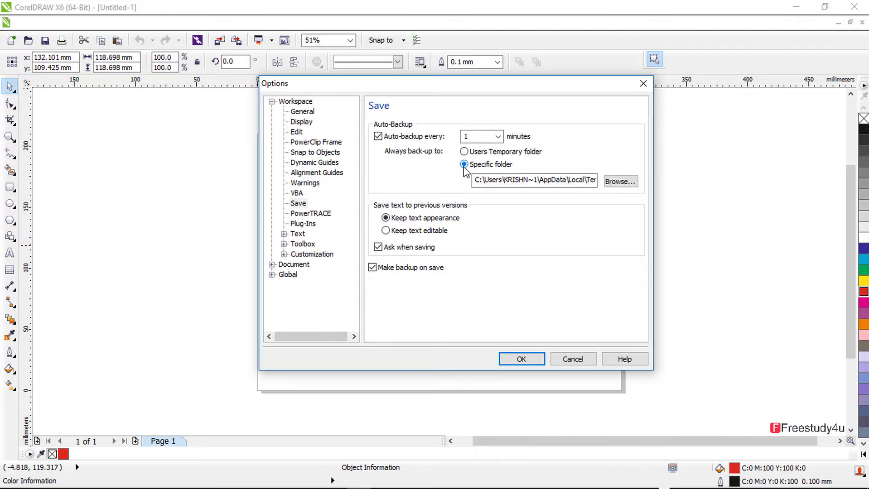
left_click(473, 180)
double_click(481, 180)
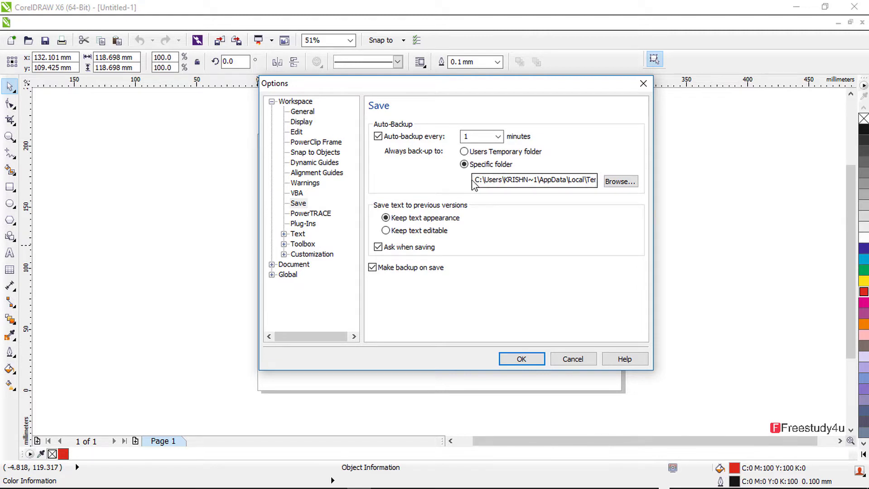
left_click(476, 180)
left_click_drag(476, 181, 598, 189)
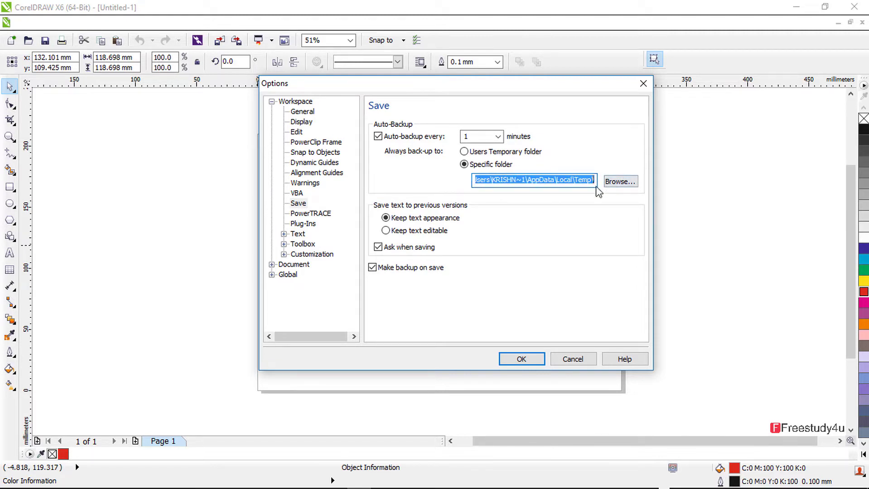
right_click(559, 180)
left_click(585, 220)
- Browse for an auto-backup folder, expanding This PC and the Learning Material (E:) drive
left_click(611, 181)
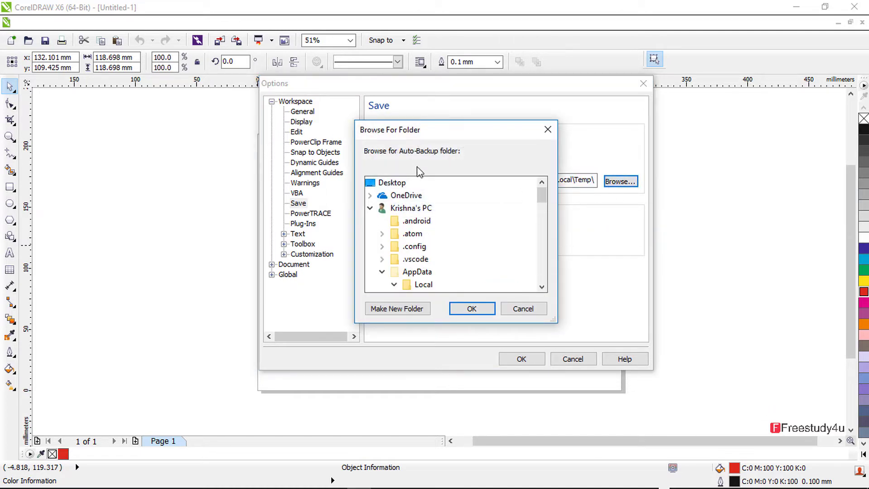
left_click_drag(416, 136, 422, 108)
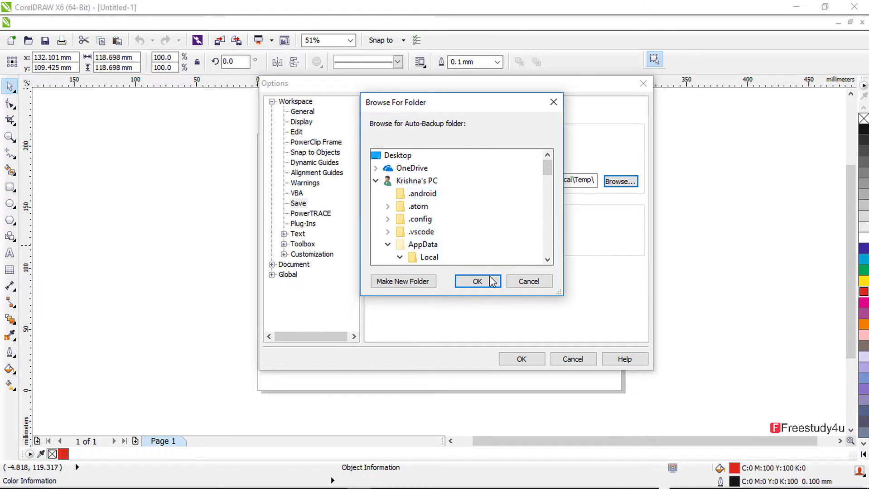
double_click(415, 181)
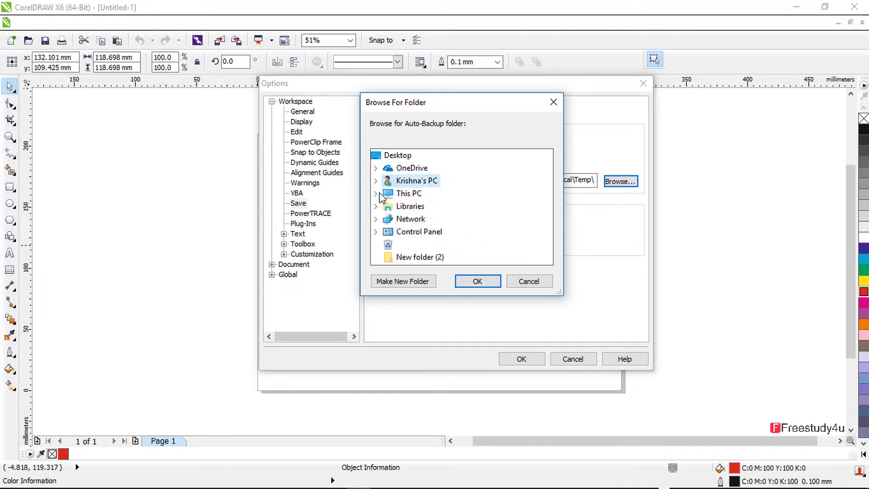
left_click(380, 194)
scroll(436, 207, "down", 3)
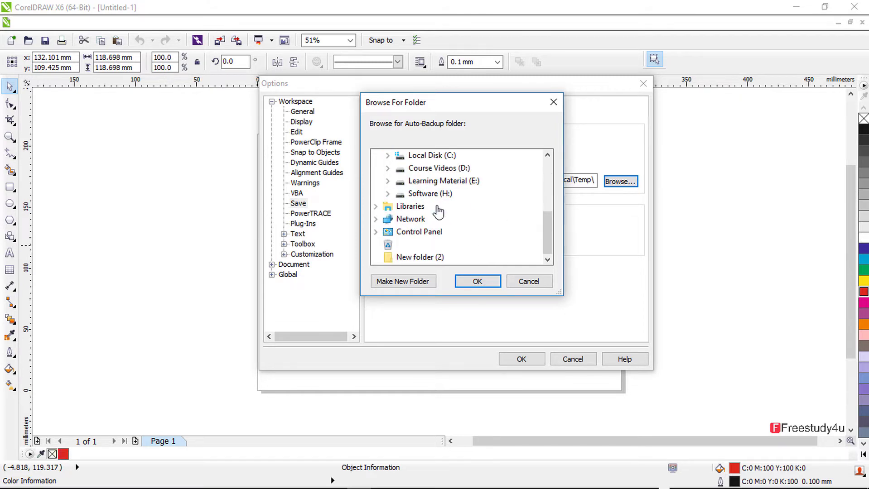
scroll(437, 206, "up", 2)
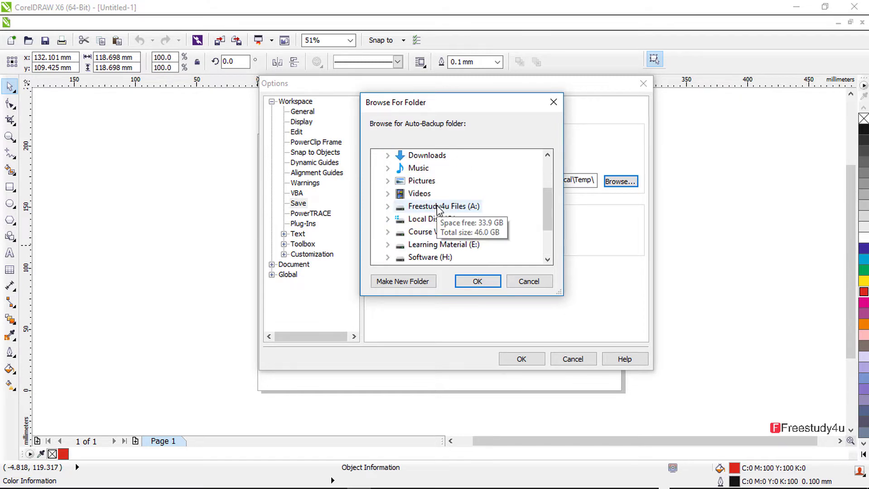
left_click(388, 245)
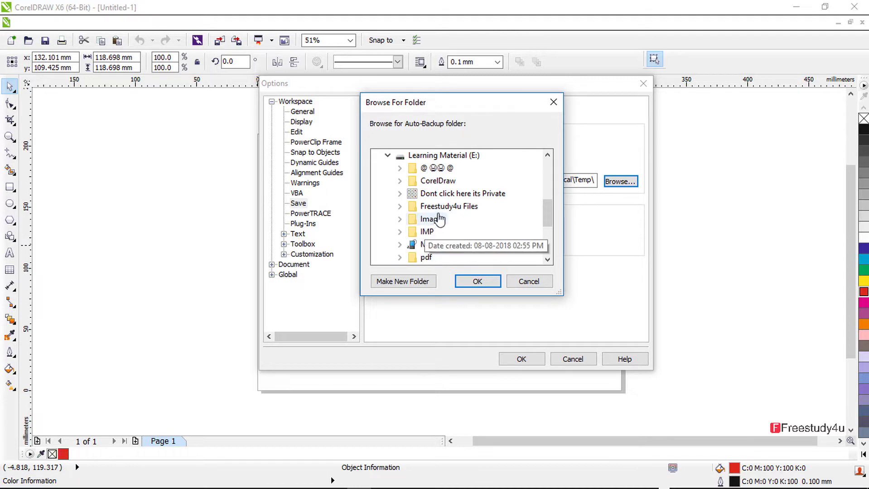
- Create a new folder named CorelDraw Backup Files and choose it as the auto-backup folder
left_click(404, 281)
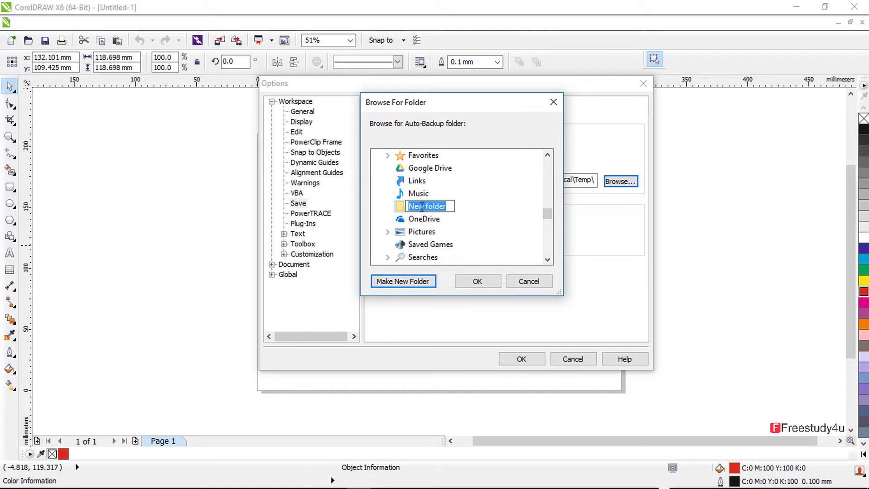
type("Co")
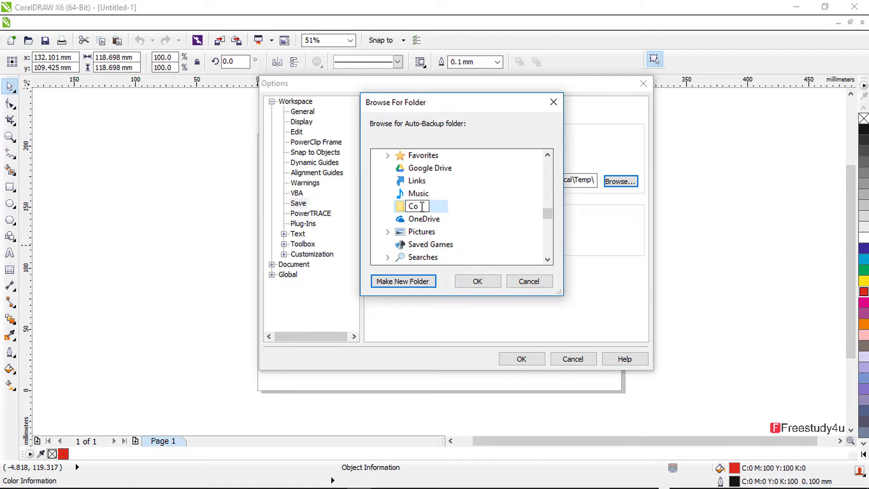
type("Draw")
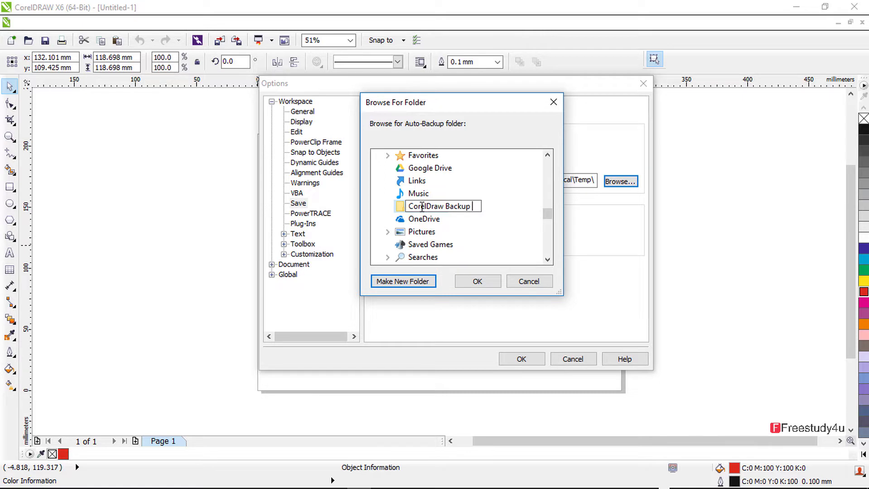
type("Backup Files")
key("Return")
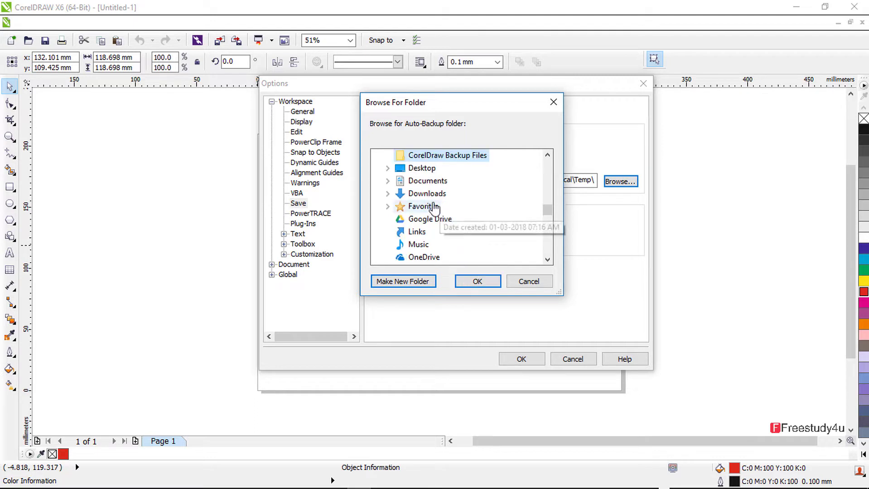
left_click(480, 282)
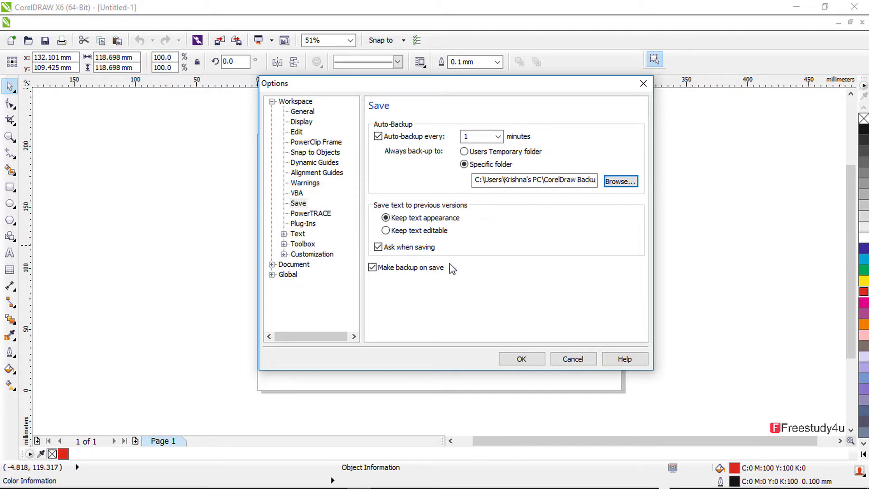
- Set the auto-backup interval to 5 minutes and apply the save options
left_click(372, 268)
type("0")
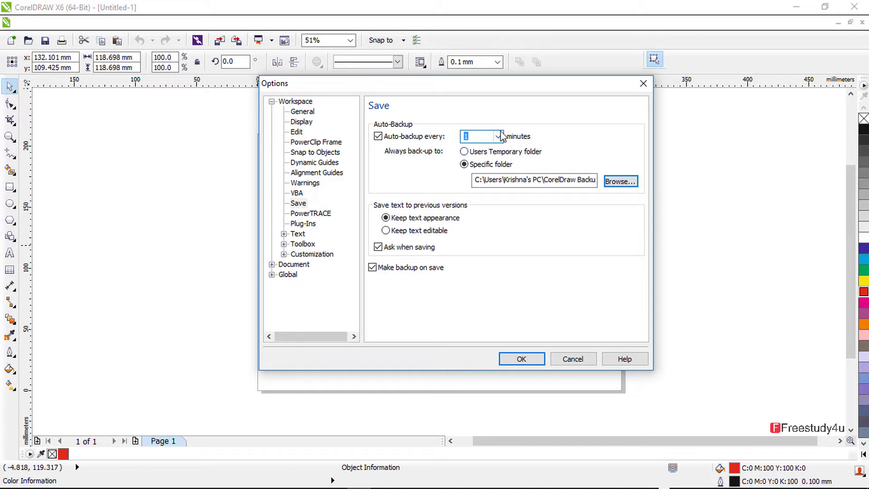
left_click(498, 136)
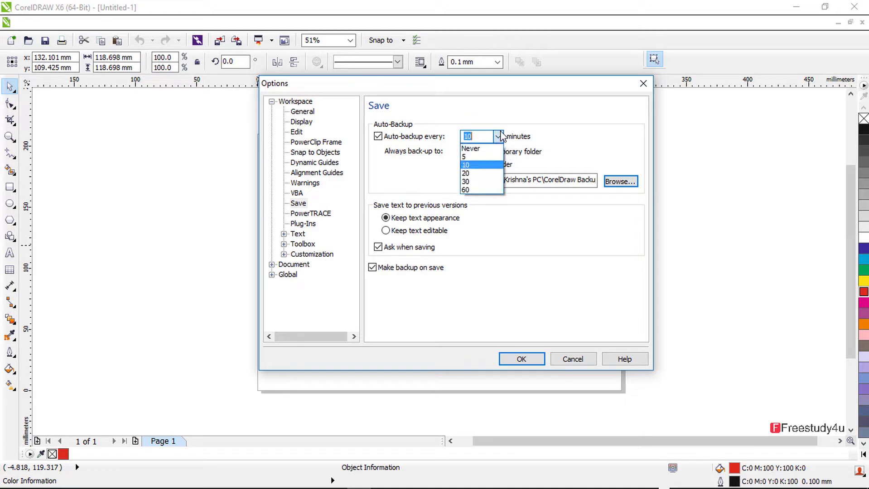
left_click(481, 157)
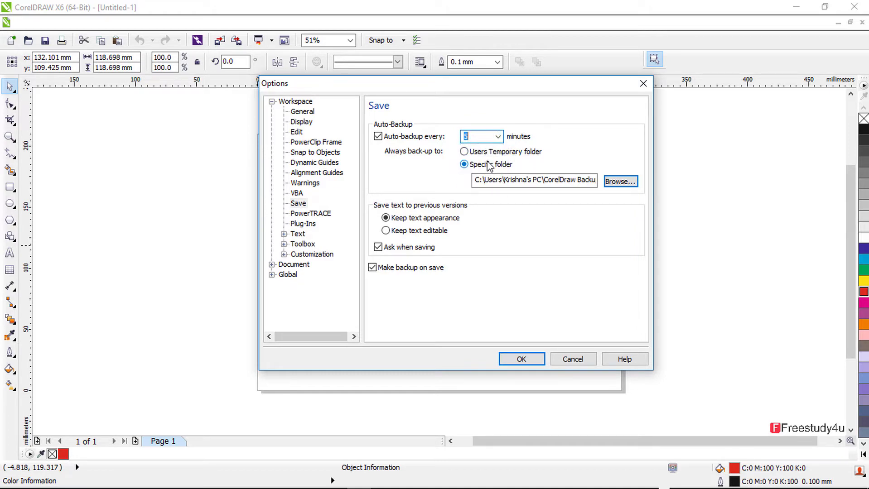
left_click(521, 359)
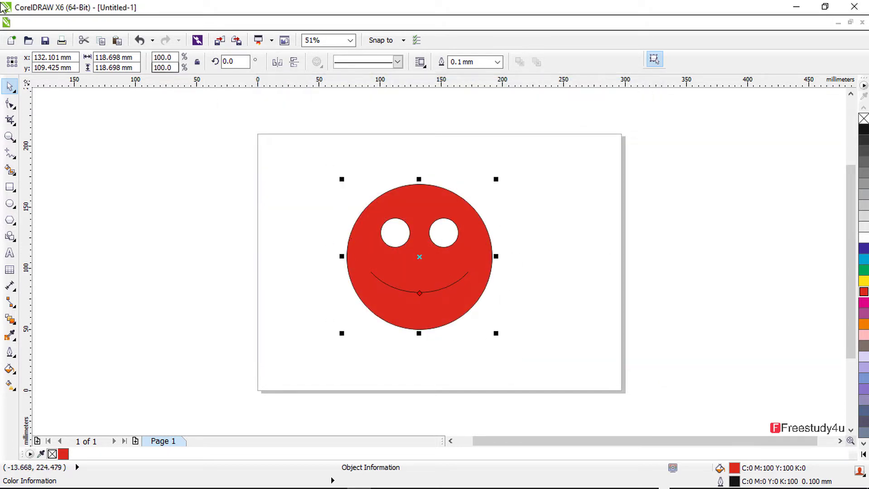
- Save the drawing as Untitled-1.cdr in CDR format on the Learning Material (E:) drive
left_click(27, 23)
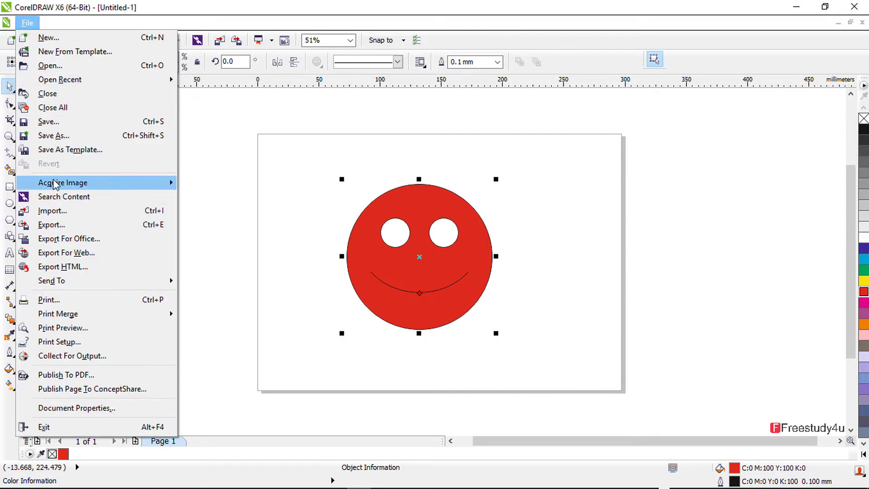
left_click(52, 124)
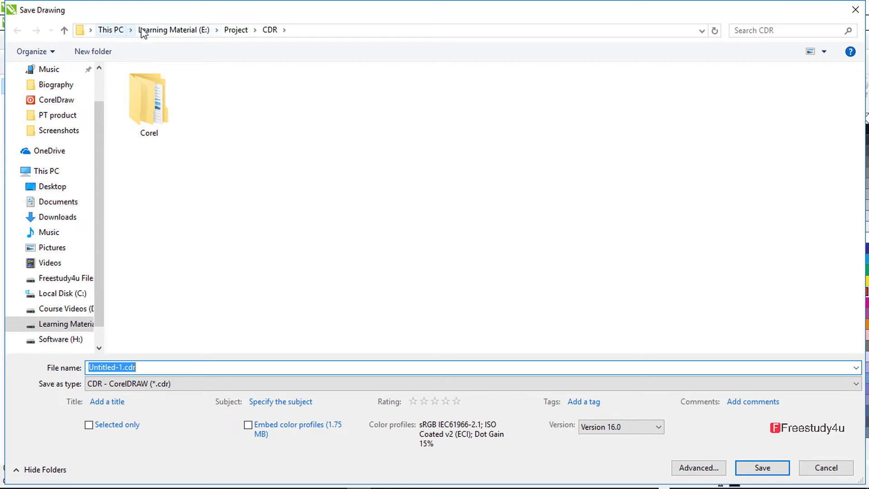
left_click(172, 30)
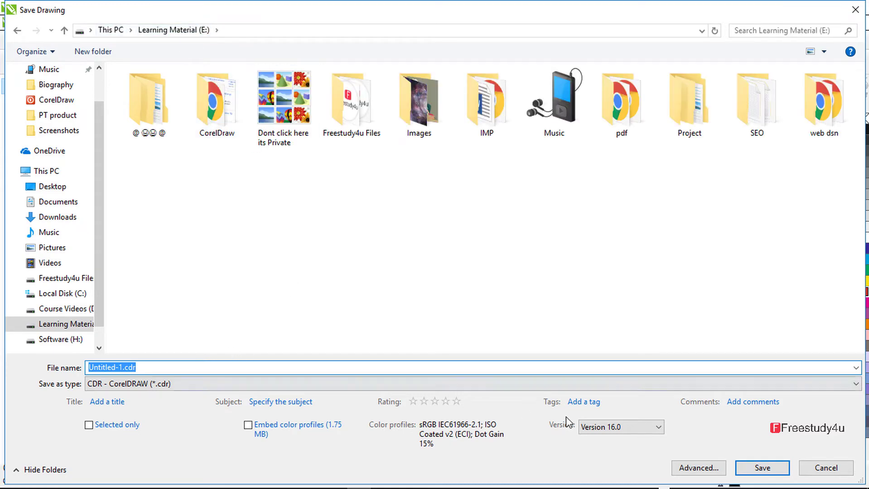
left_click(761, 468)
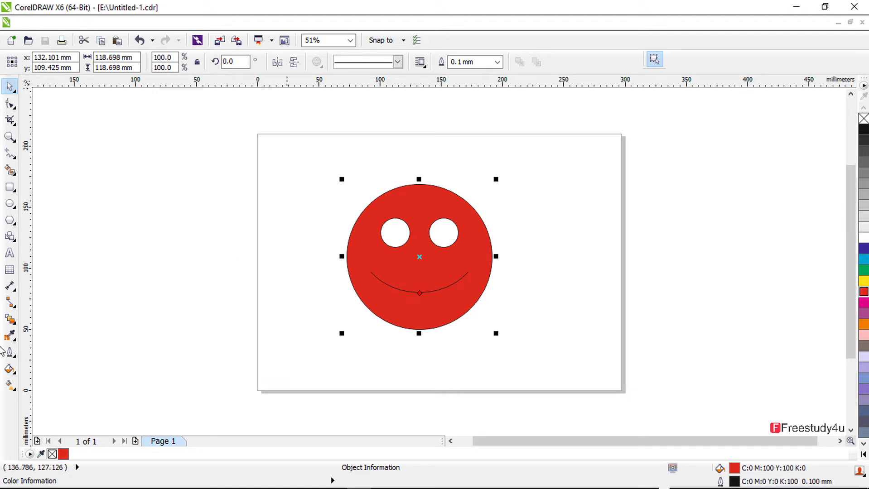
- Switch to File Explorer and view the contents of the Learning Material (E:) drive
left_click(141, 476)
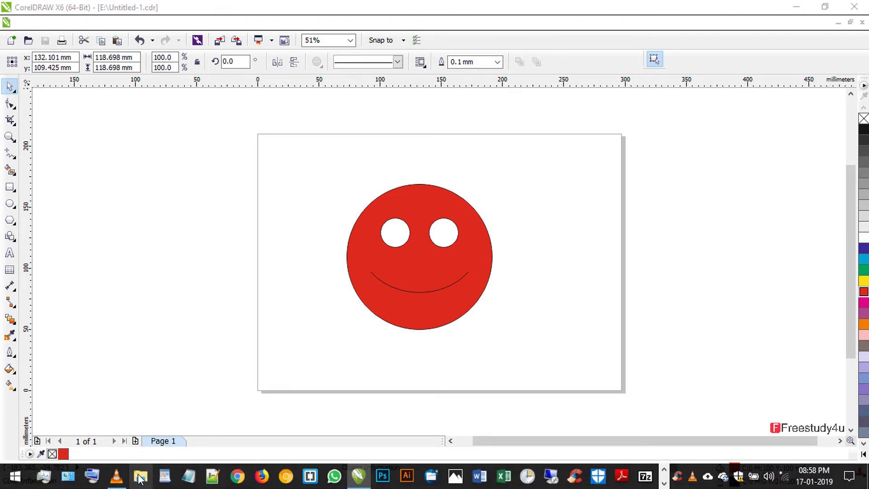
left_click(58, 203)
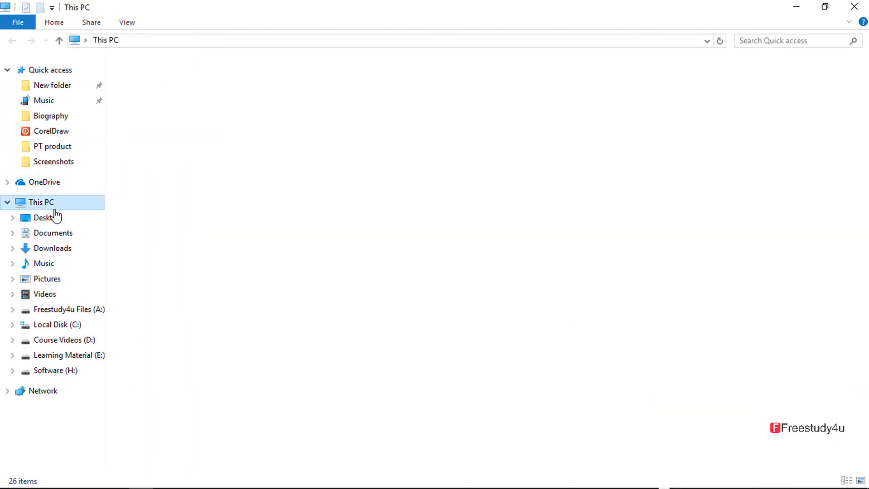
left_click(660, 169)
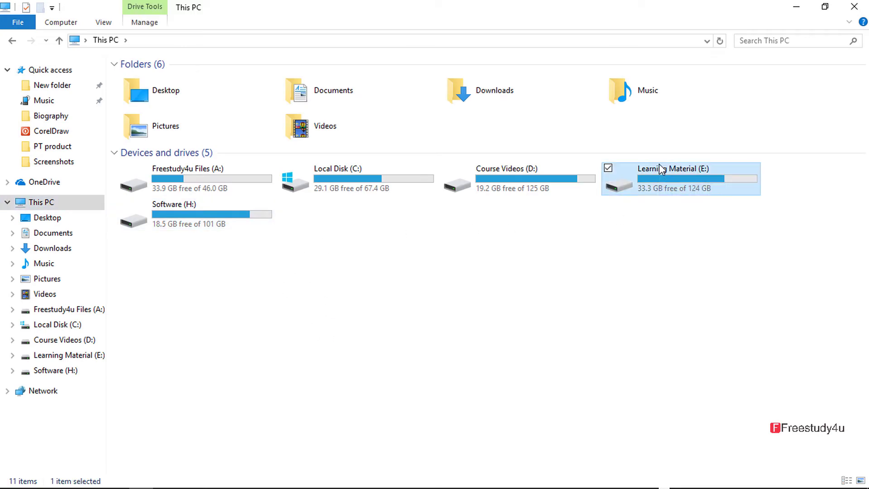
double_click(661, 169)
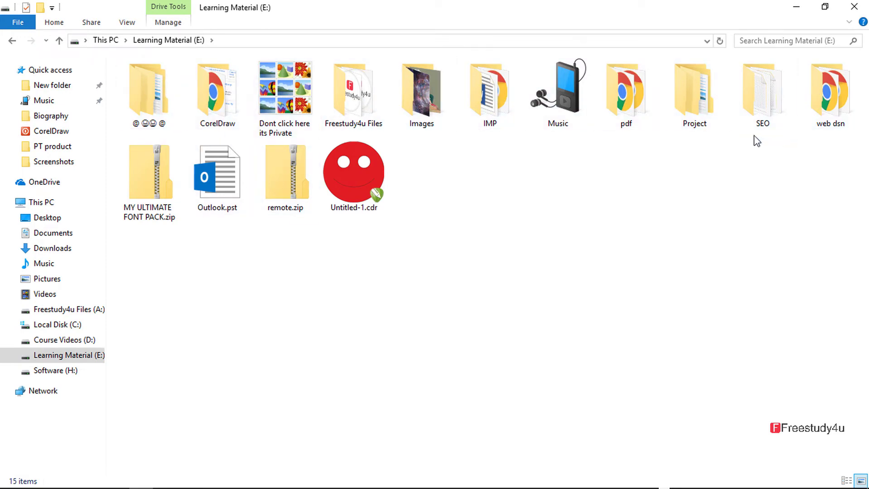
- Switch to CorelDRAW, check the specific auto-backup folder path in the save options, and minimize the program
mouse_move(283, 488)
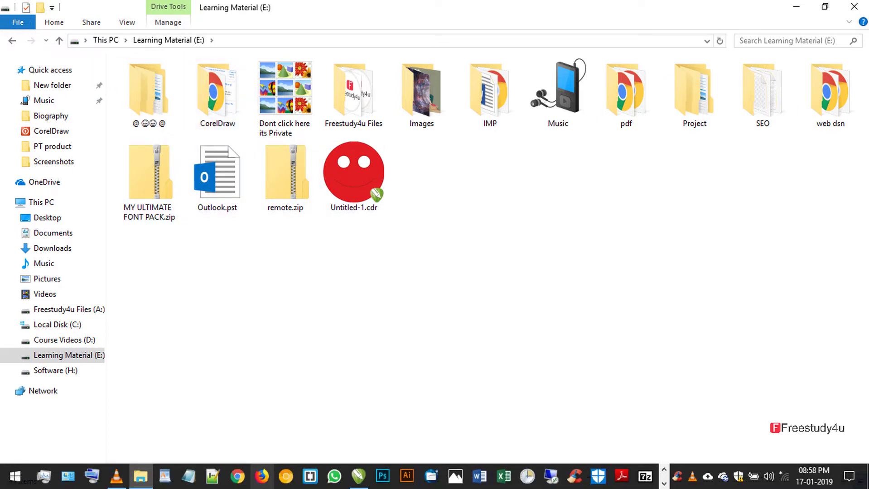
left_click(358, 476)
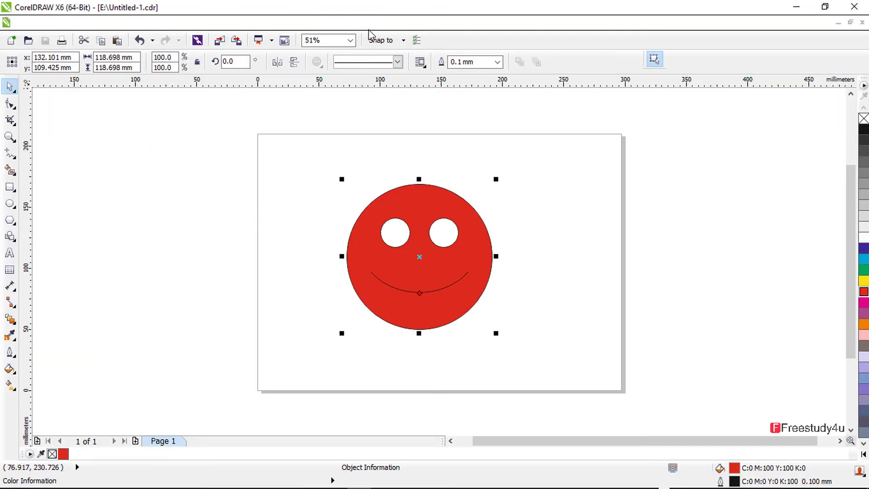
left_click(416, 41)
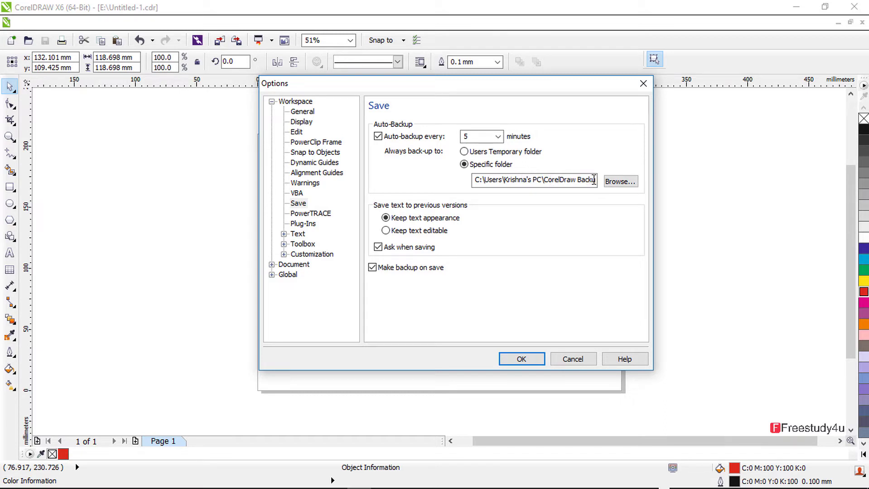
left_click(521, 360)
left_click(796, 6)
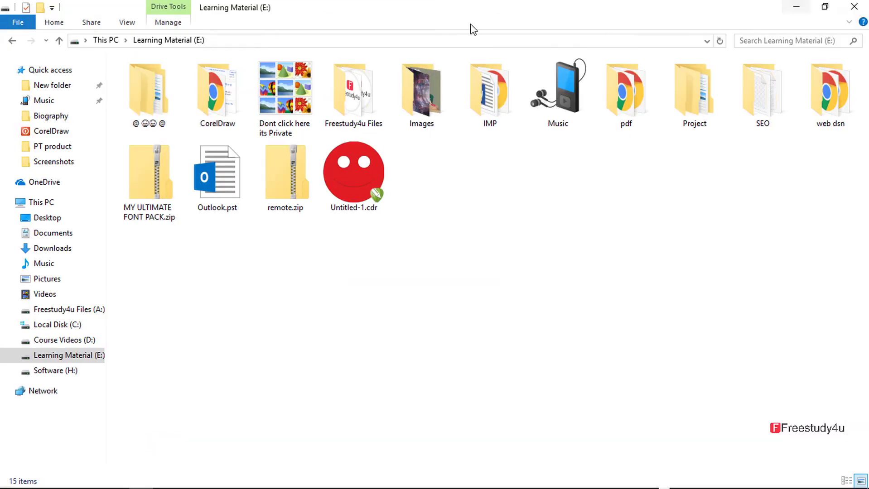
- Open Local Disk (C:) in File Explorer and recheck the auto-backup folder path in CorelDRAW's save options
left_click(104, 41)
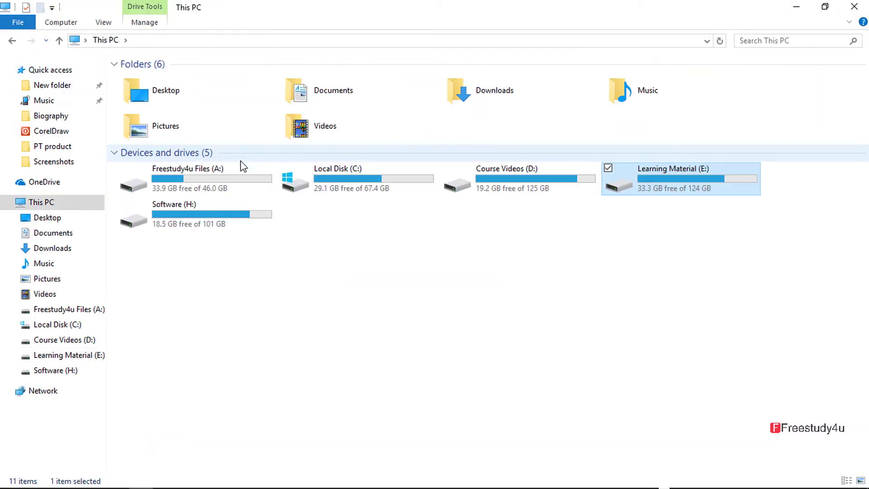
double_click(367, 188)
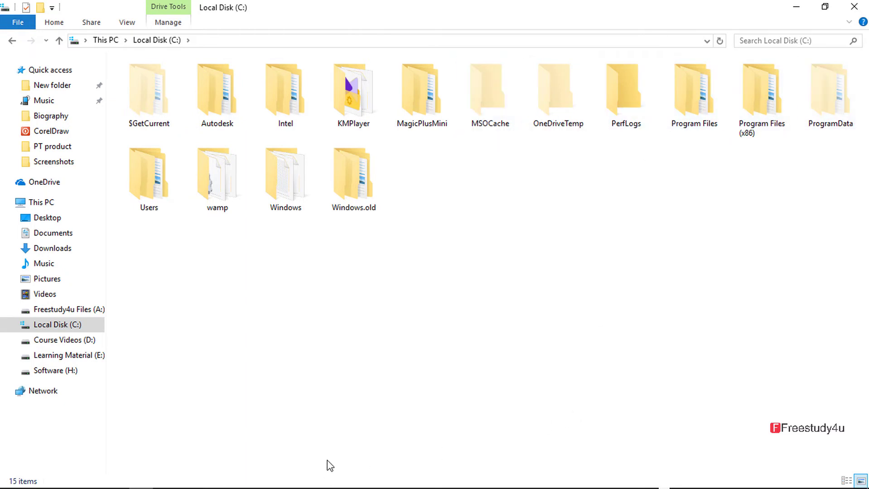
left_click(359, 476)
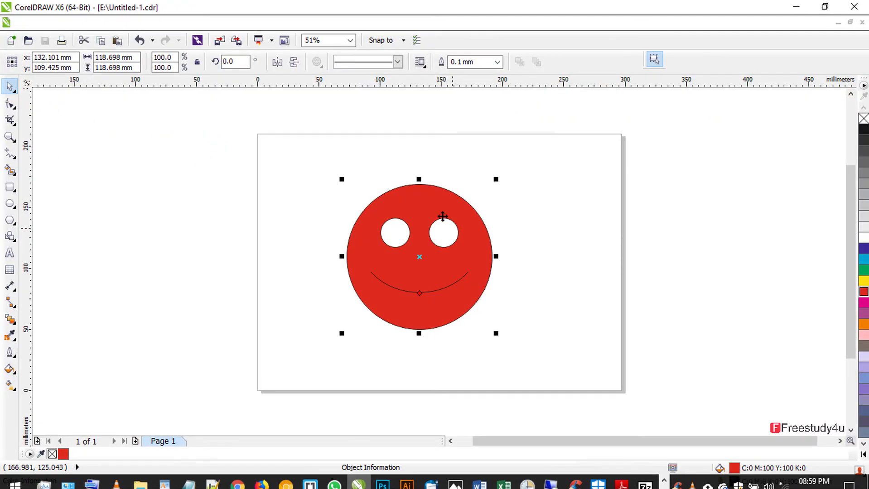
left_click(416, 40)
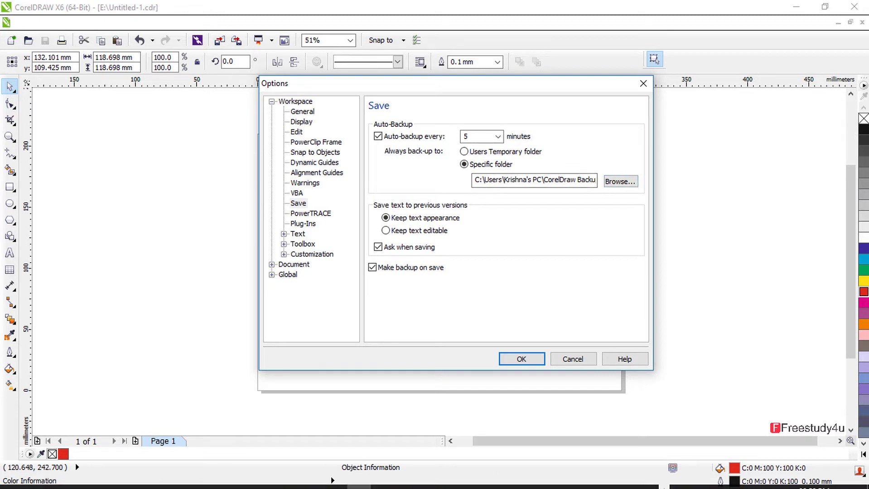
- Switch to File Explorer and view the CorelDraw Backup Files folder inside the user's profile folder under Users
left_click(141, 475)
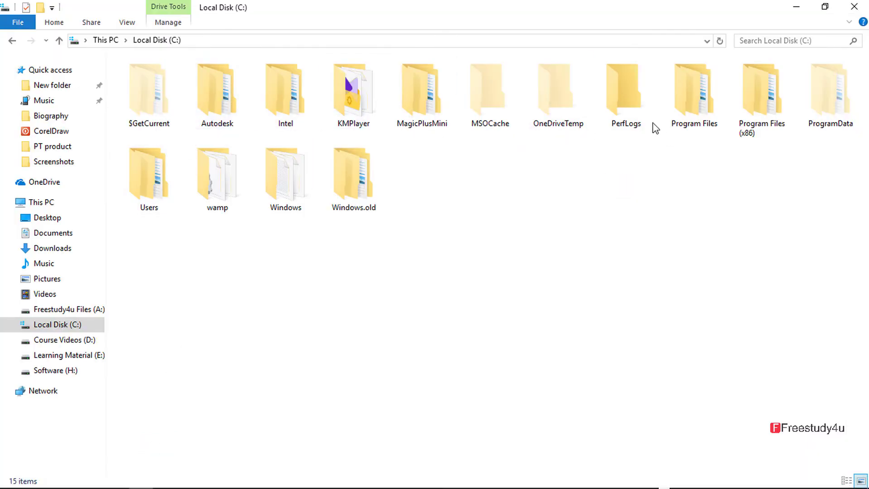
double_click(138, 186)
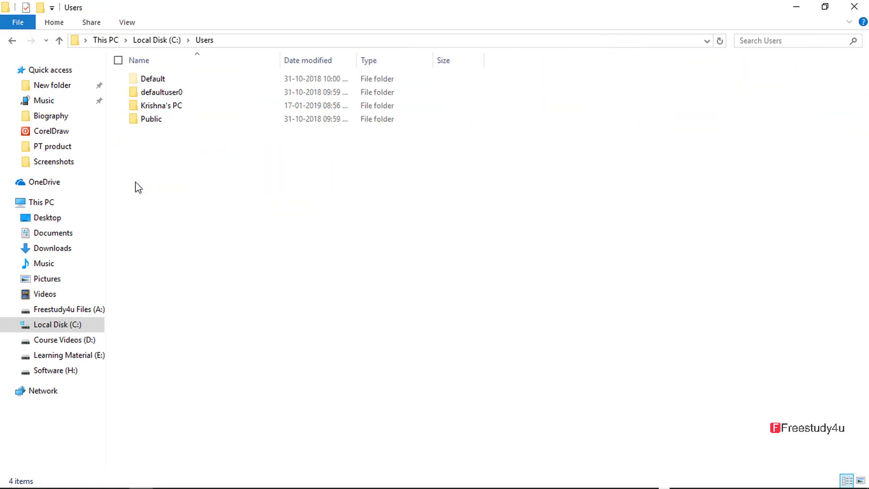
double_click(171, 105)
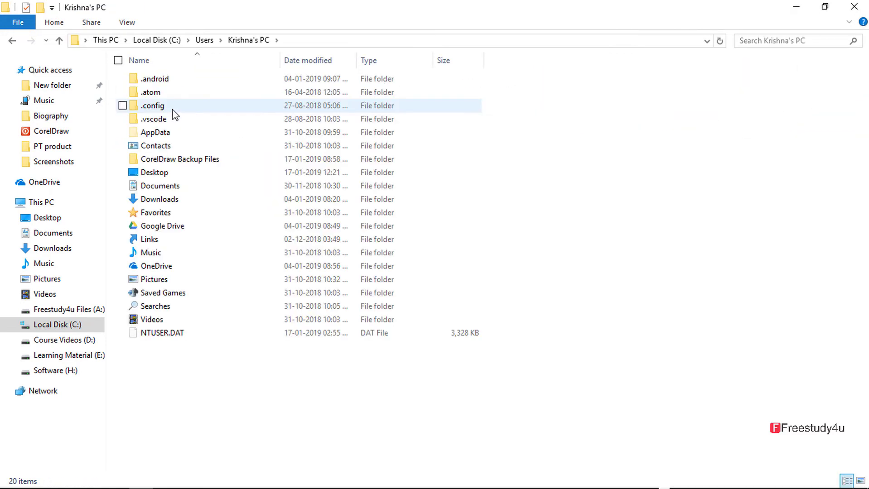
left_click(180, 168)
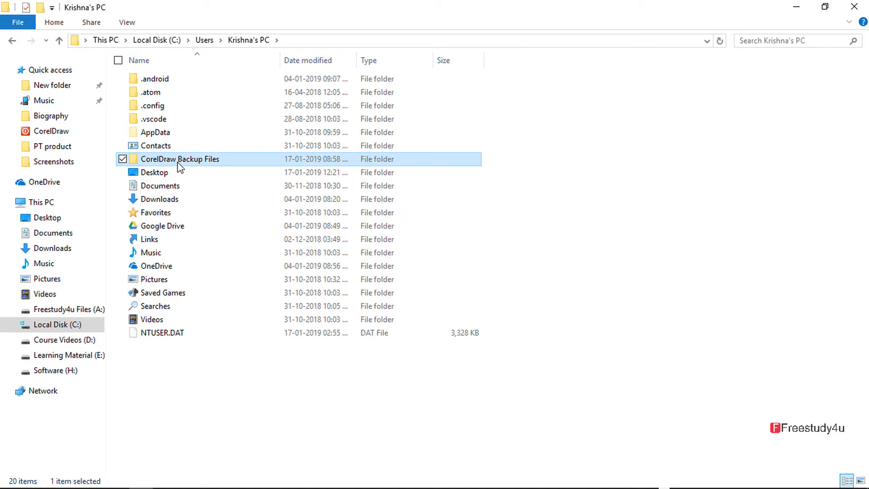
double_click(178, 161)
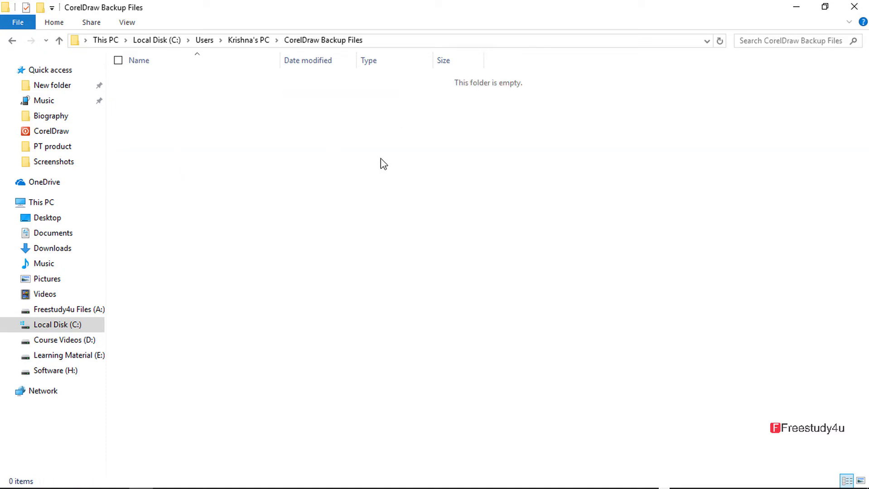
- Switch to CorelDRAW and browse for the auto-backup folder down to the contents of the Learning Material (E:) drive
left_click(358, 478)
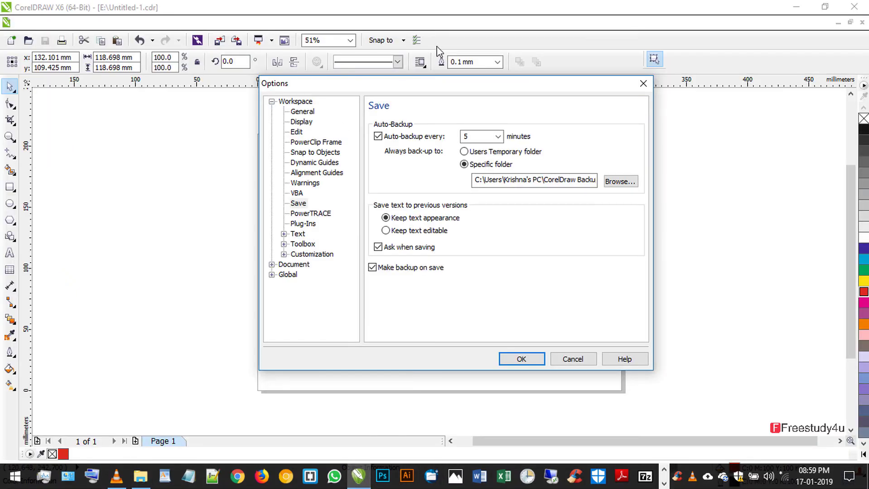
left_click(619, 181)
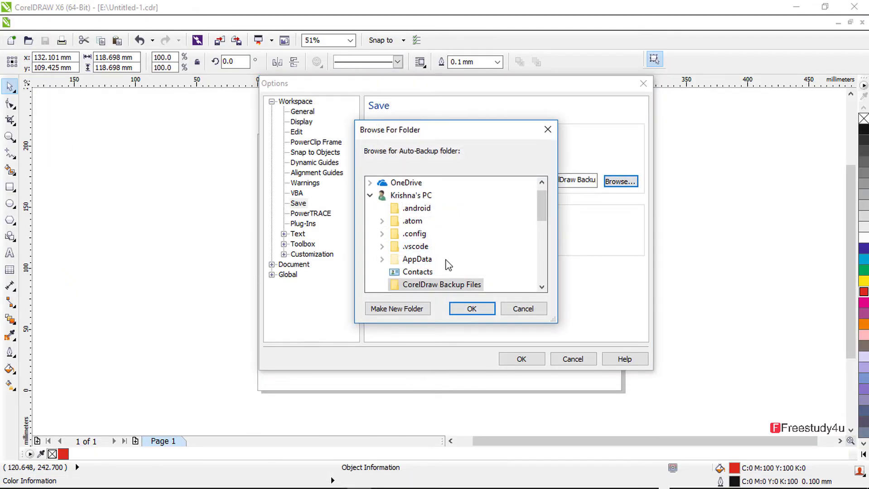
left_click(369, 195)
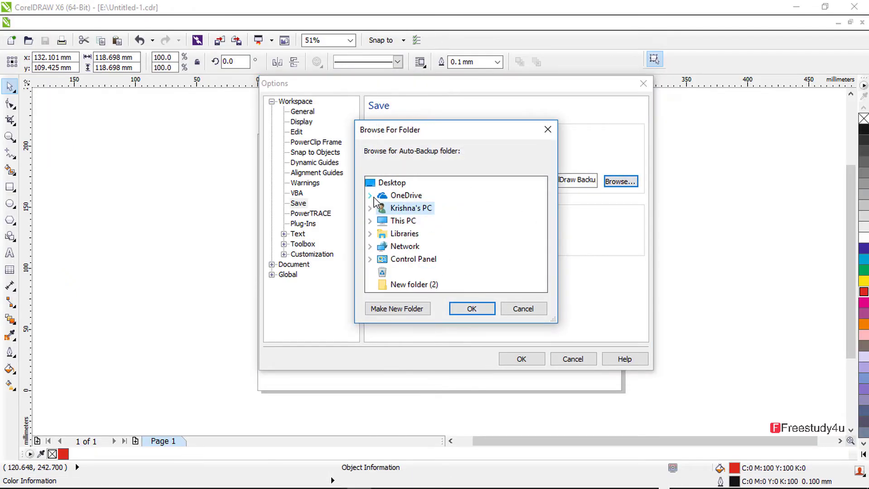
left_click(370, 221)
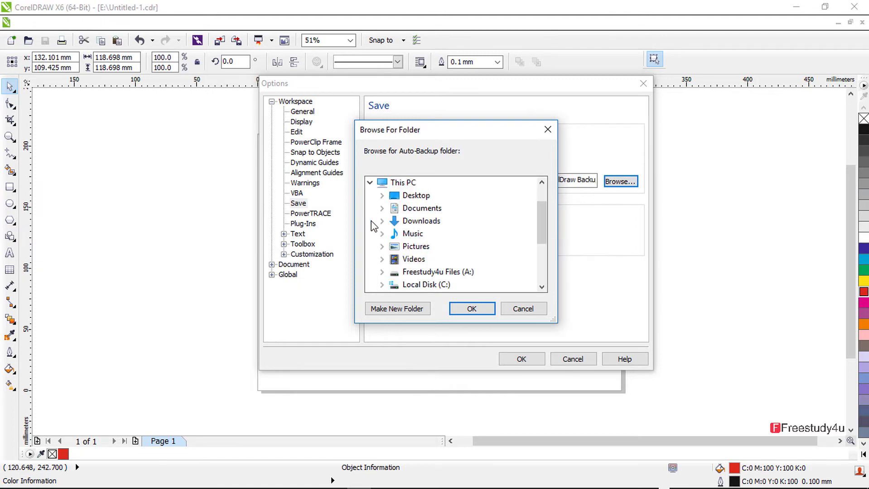
scroll(442, 263, "down", 2)
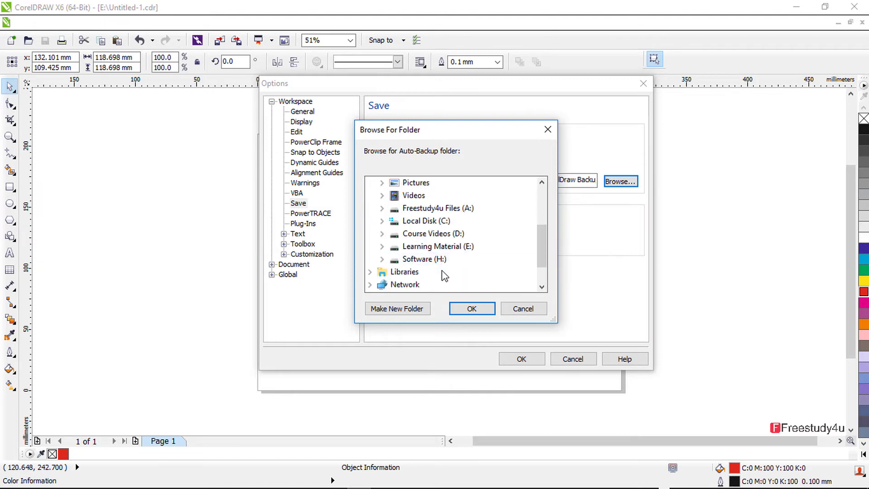
left_click(381, 247)
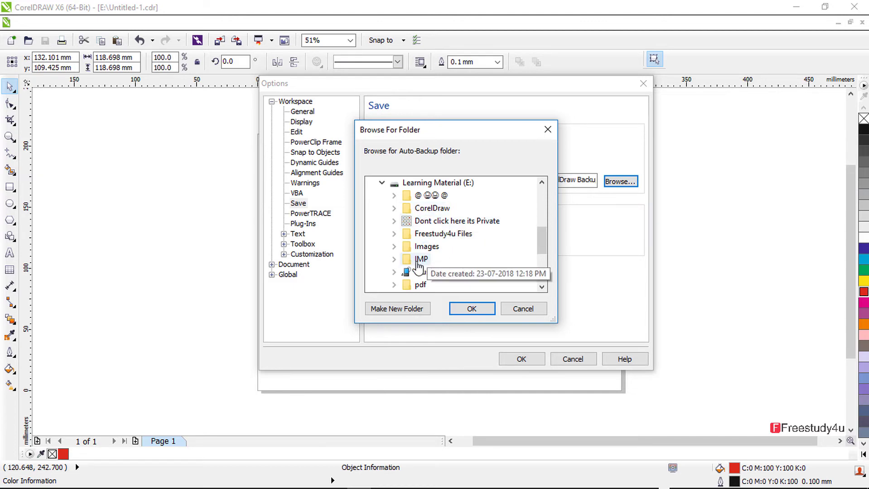
- Try to make a new auto-backup folder inside the Learning Material (E:) drive
left_click(411, 307)
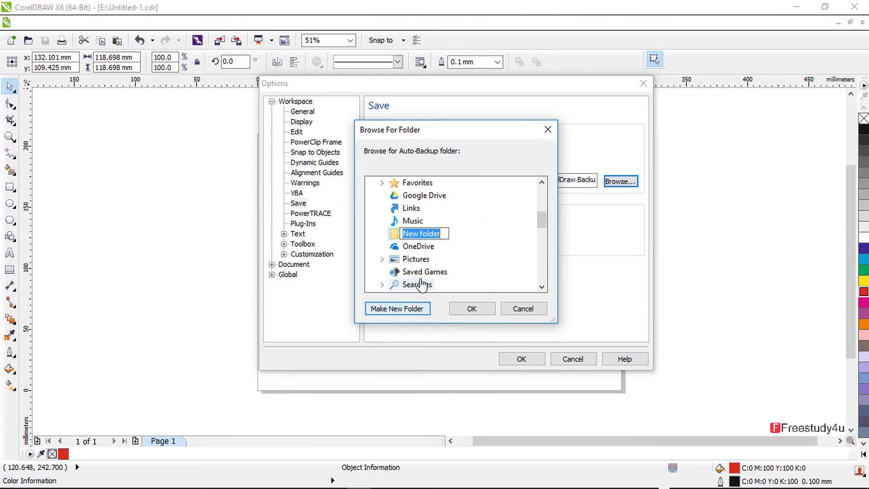
scroll(428, 231, "up", 5)
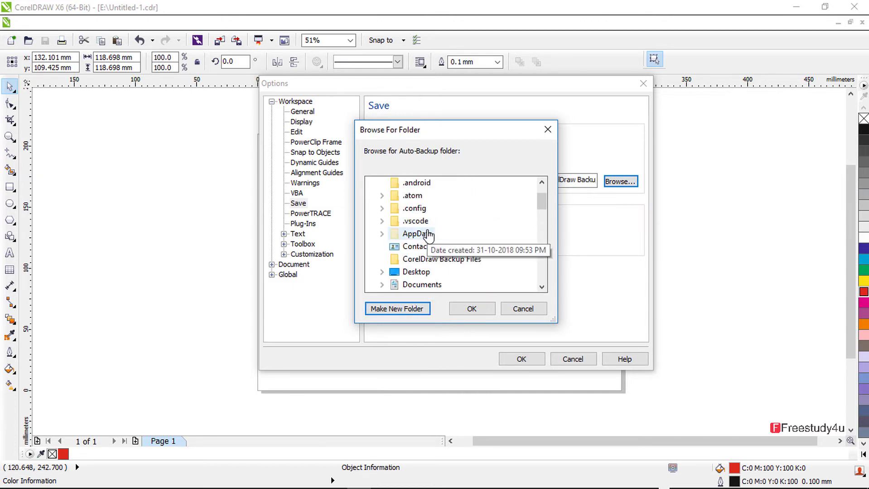
scroll(431, 229, "down", 8)
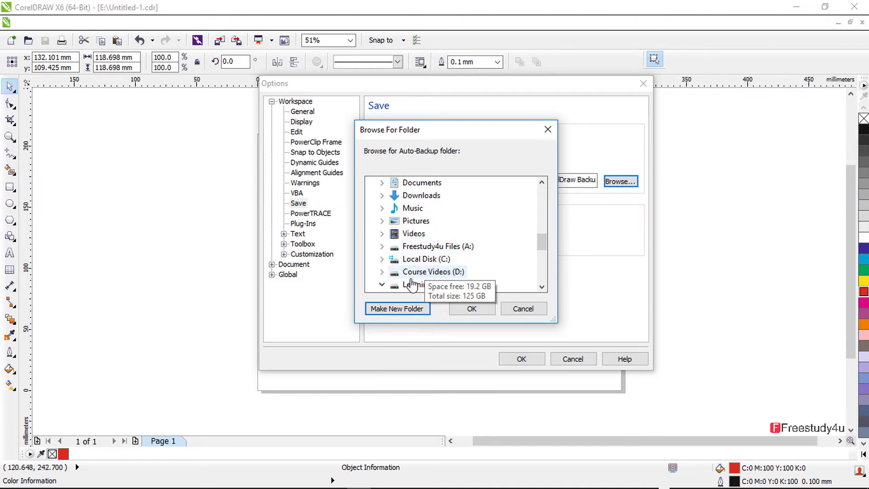
scroll(410, 281, "down", 3)
scroll(407, 251, "up", 2)
scroll(410, 251, "down", 2)
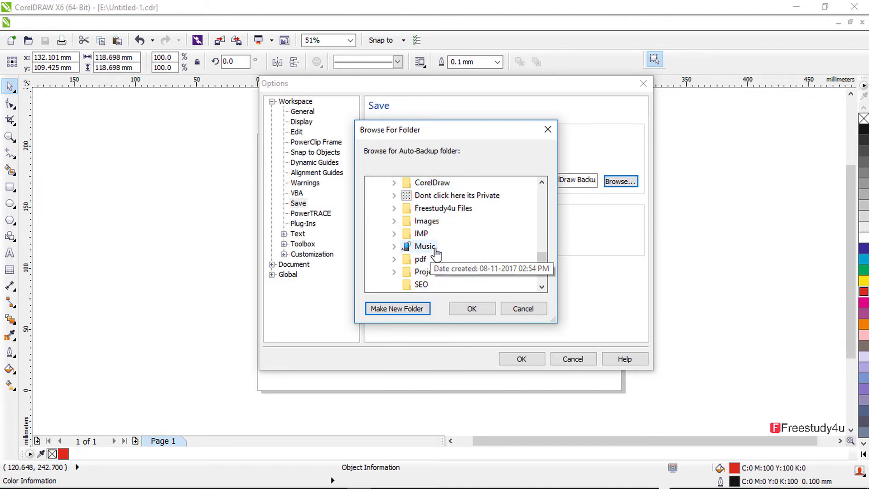
left_click(434, 250)
right_click(476, 251)
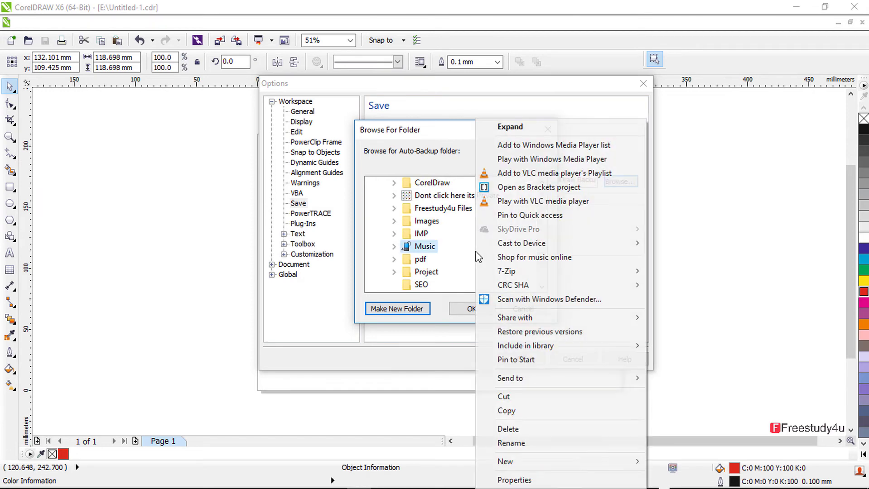
double_click(444, 235)
left_click(394, 220)
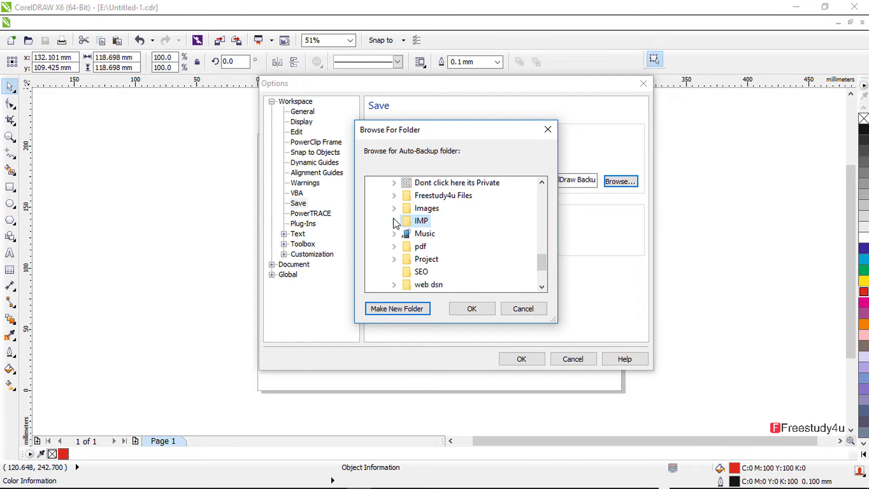
scroll(410, 237, "up", 4)
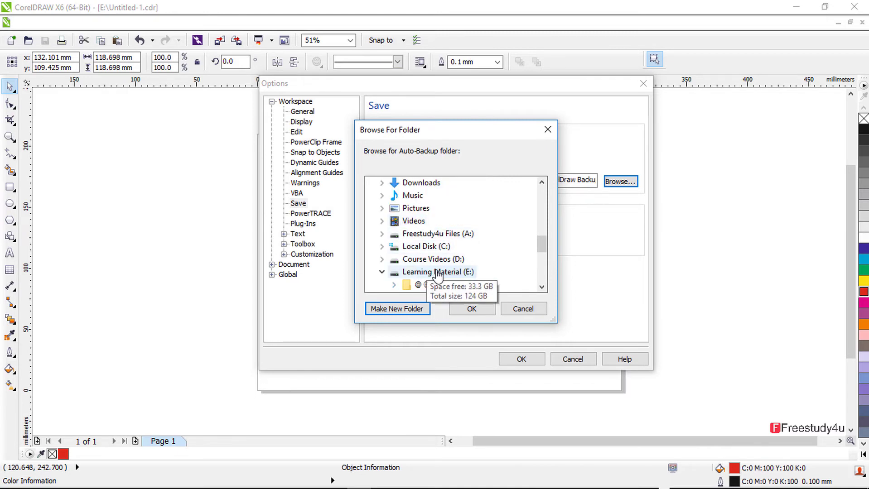
- Create a folder named "cd Bkp" on the Learning Material (E:) drive and apply it as the specific auto-backup folder
right_click(437, 274)
mouse_move(459, 244)
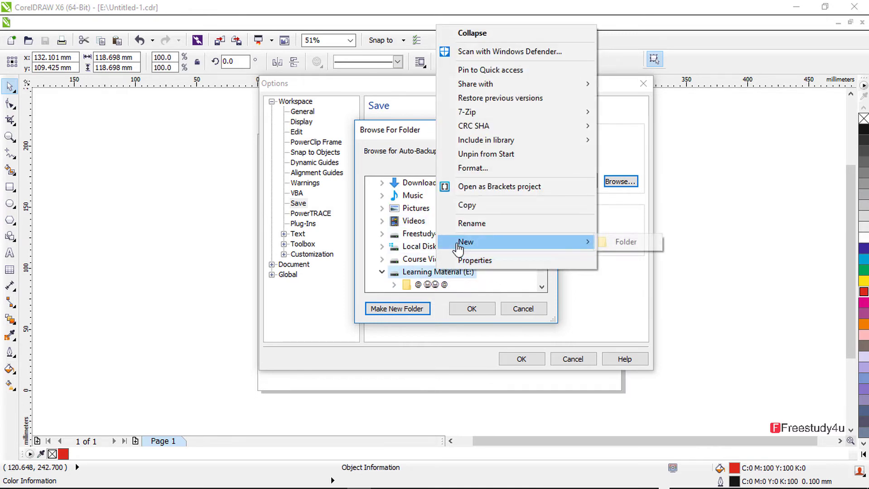
left_click(625, 243)
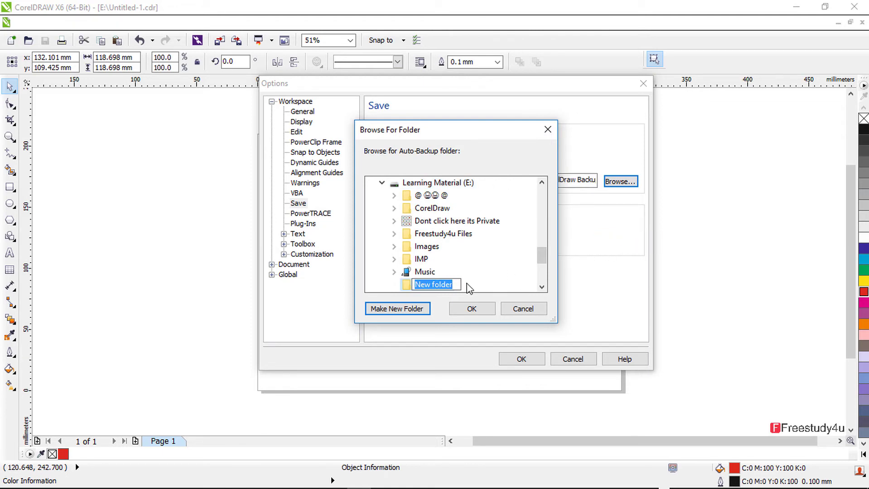
type("cd")
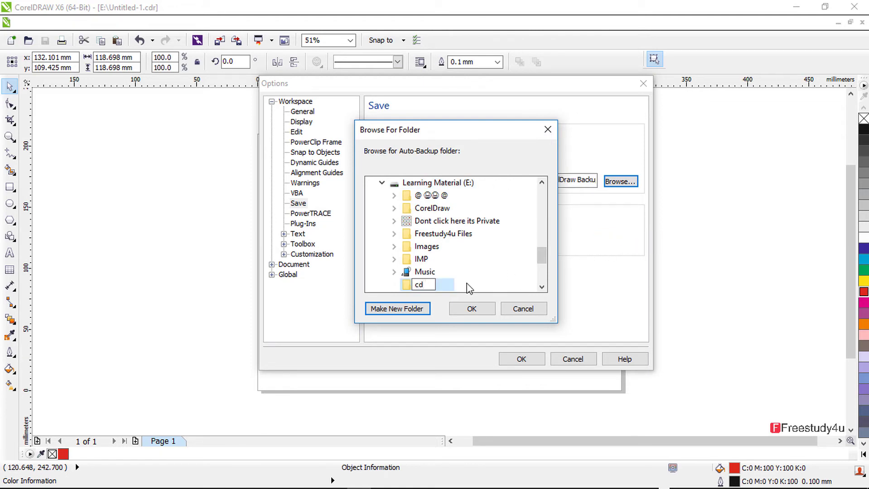
type(" Ba")
left_click(481, 306)
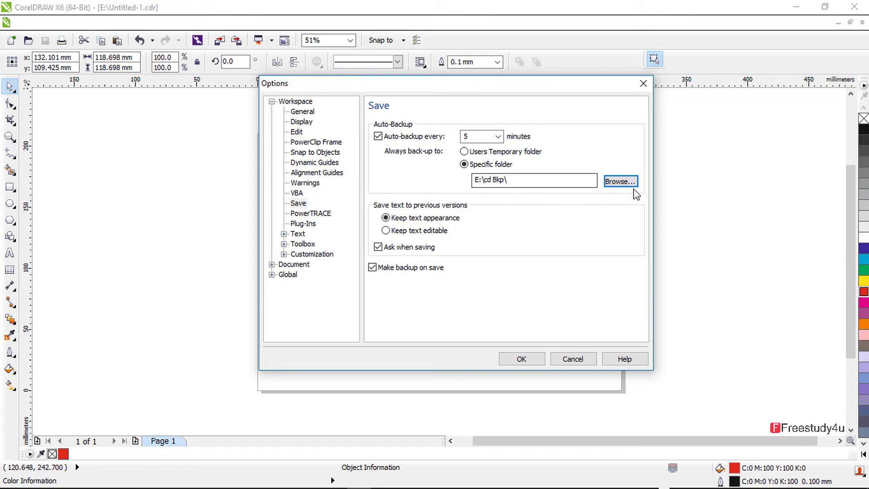
left_click(518, 360)
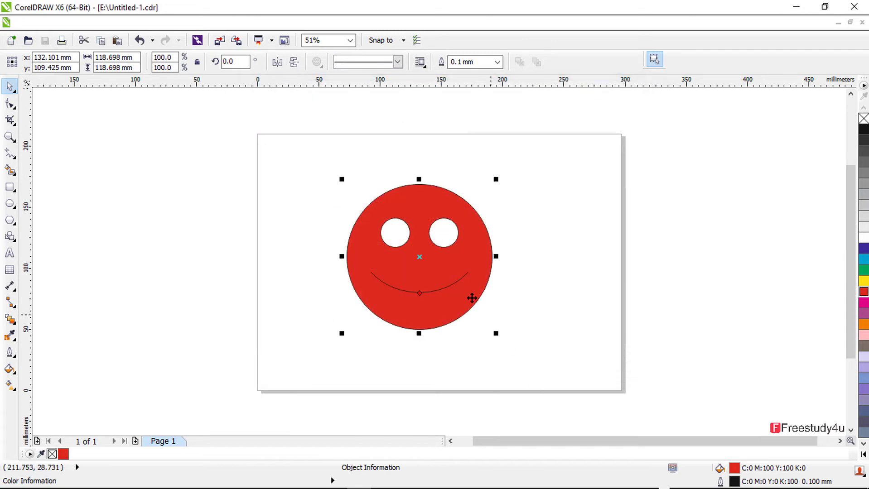
- Save the drawing as Untitled-1.cdr on the Learning Material (E:) drive, replacing the existing file
left_click(27, 23)
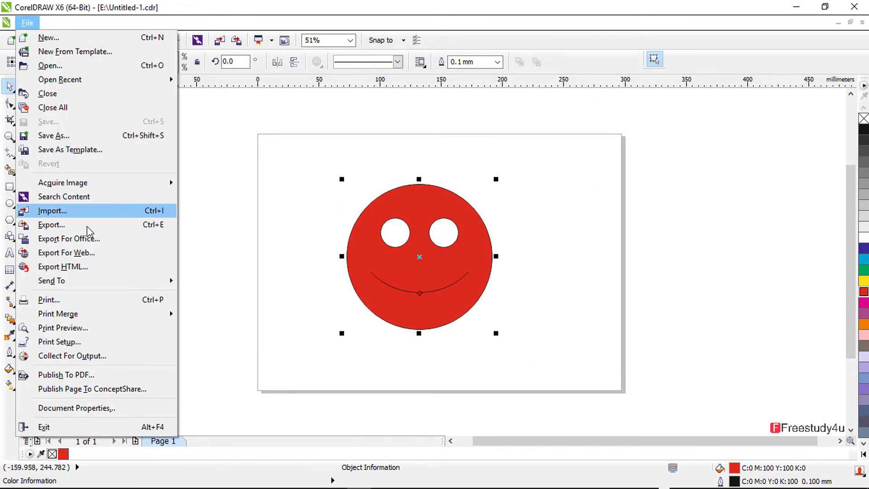
left_click(58, 135)
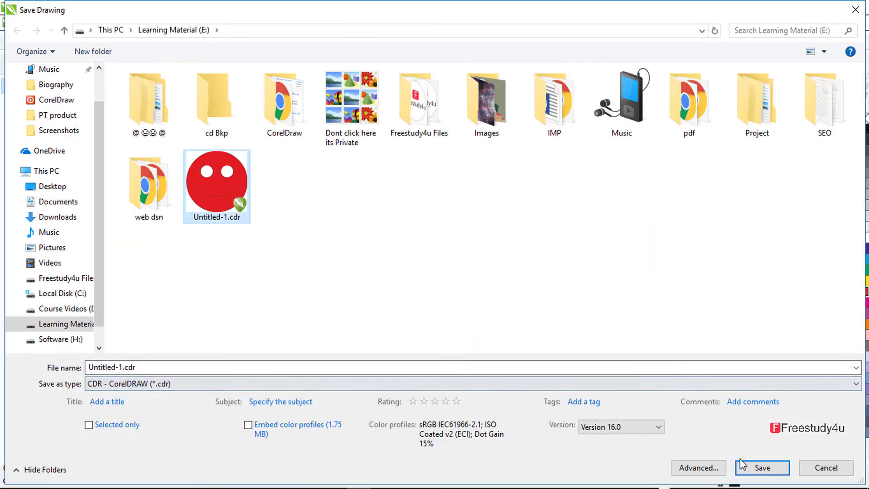
left_click(752, 467)
left_click(472, 255)
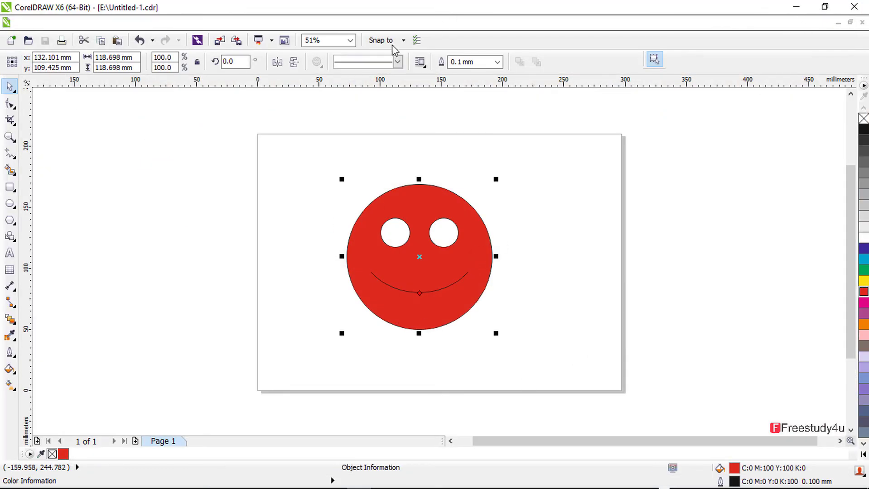
- Review the auto-backup interval choices and the specific folder path in the save options
left_click(417, 41)
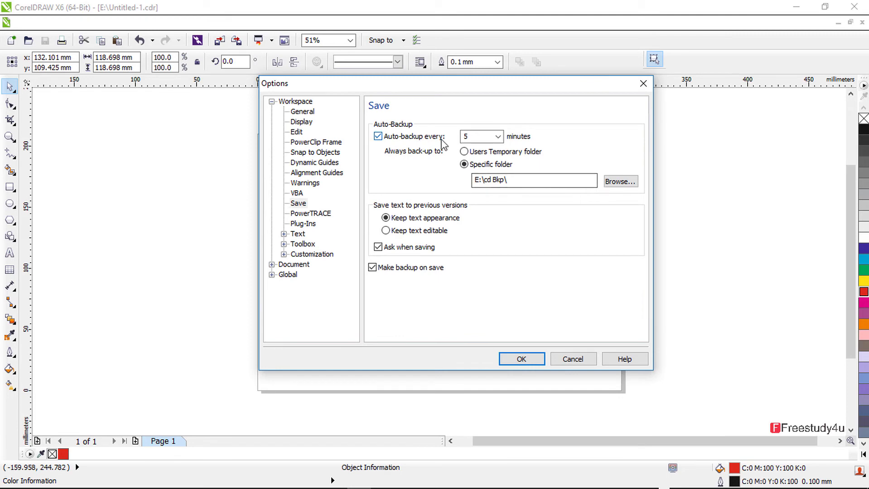
left_click(497, 138)
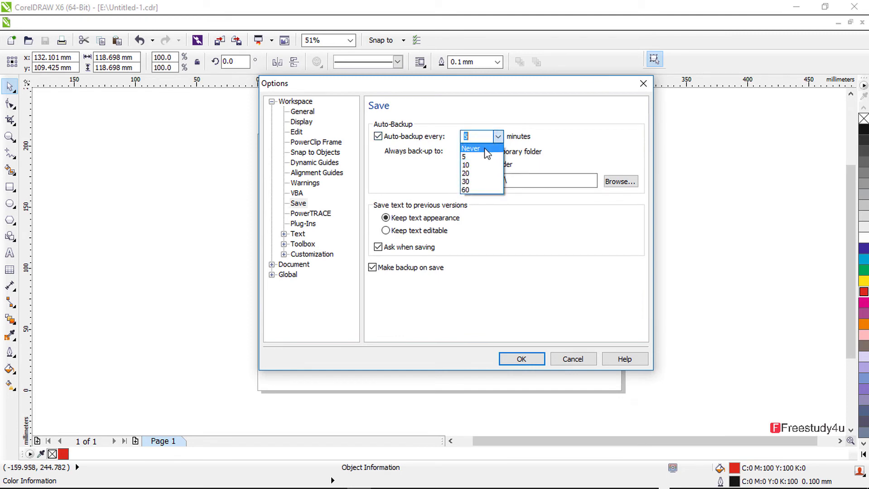
left_click(471, 134)
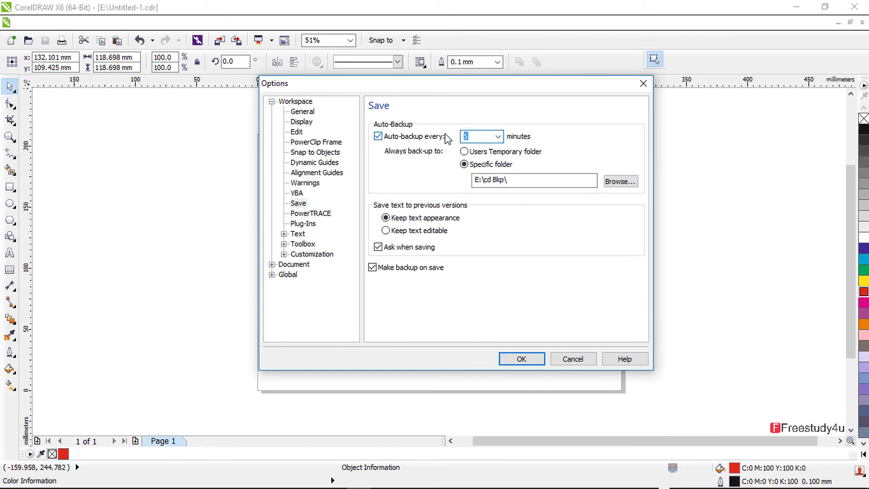
left_click(522, 357)
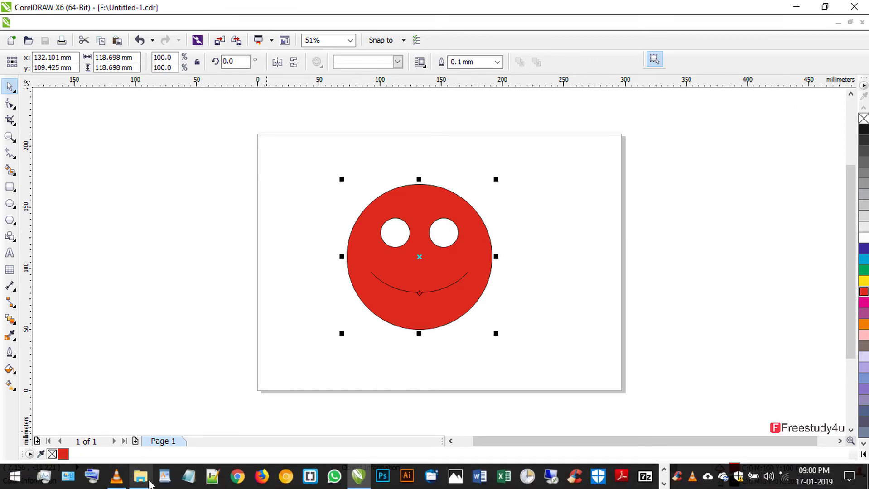
- Switch to File Explorer and examine the backup file, cd Bkp folder and Untitled-1.cdr on the Learning Material (E:) drive
left_click(150, 485)
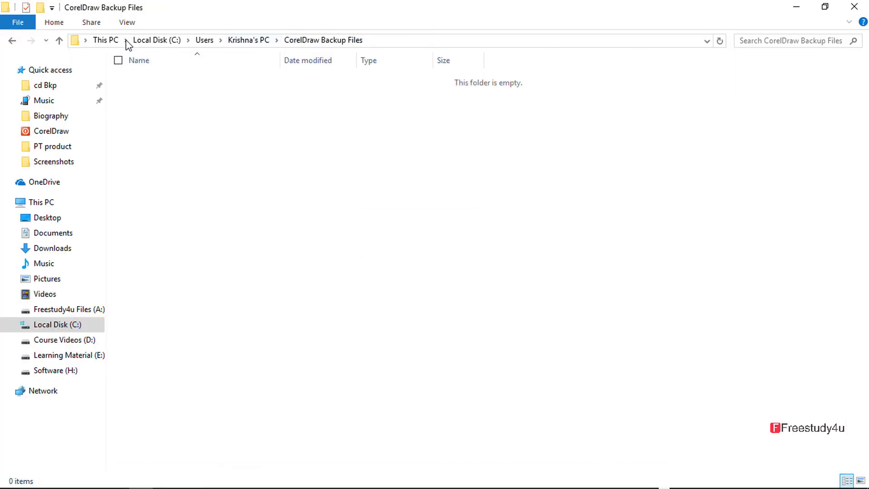
left_click(101, 40)
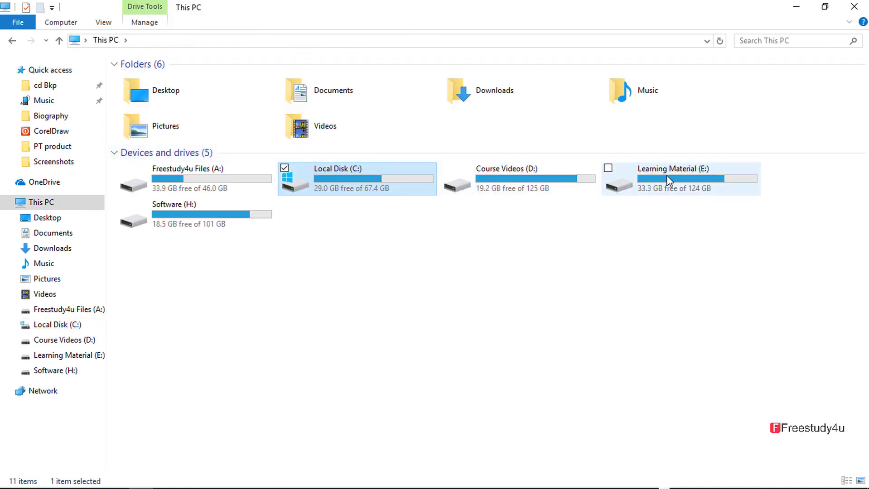
left_click(671, 181)
double_click(670, 177)
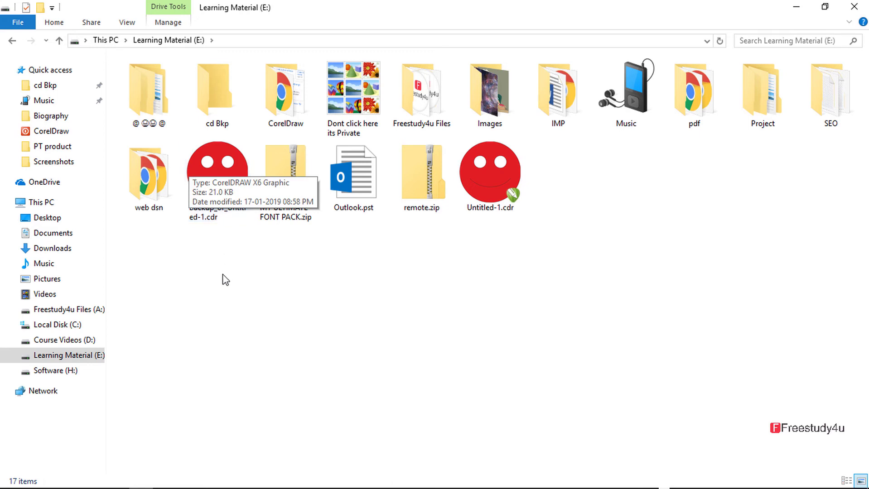
left_click(216, 181)
left_click(266, 325)
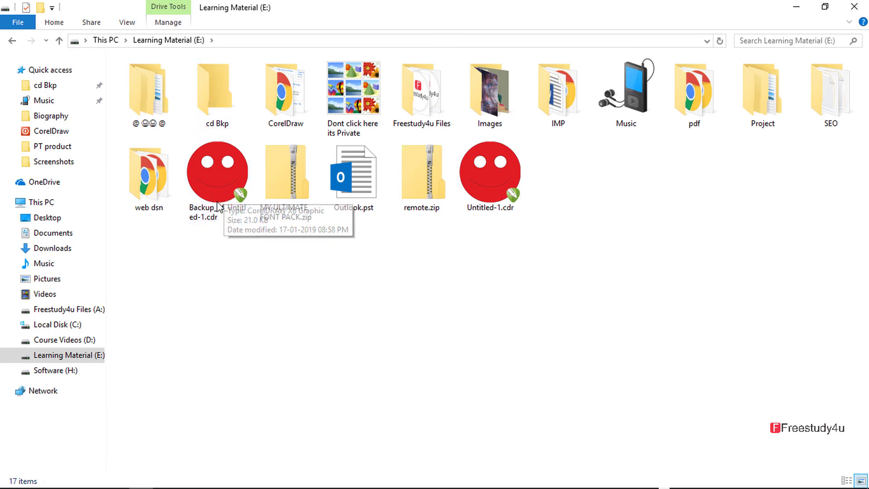
key("c")
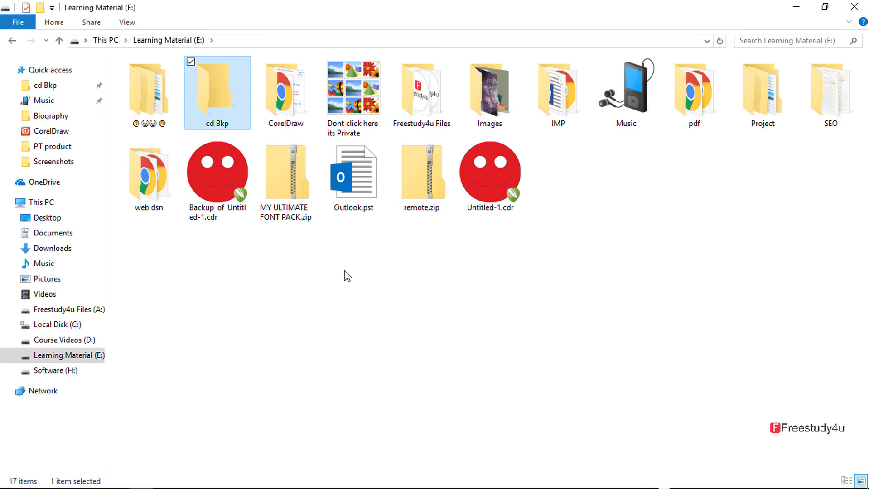
left_click(504, 193)
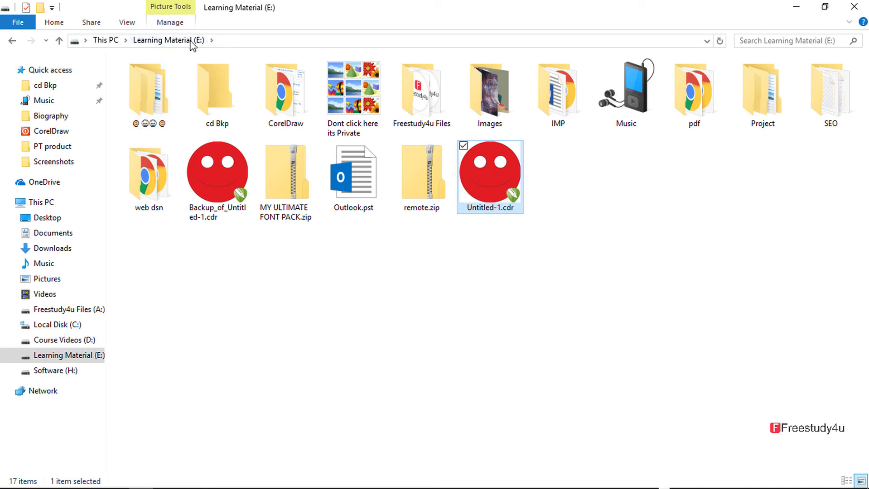
- Open the AppData\Local\Temp folder of the user's profile from its copied path
left_click(44, 204)
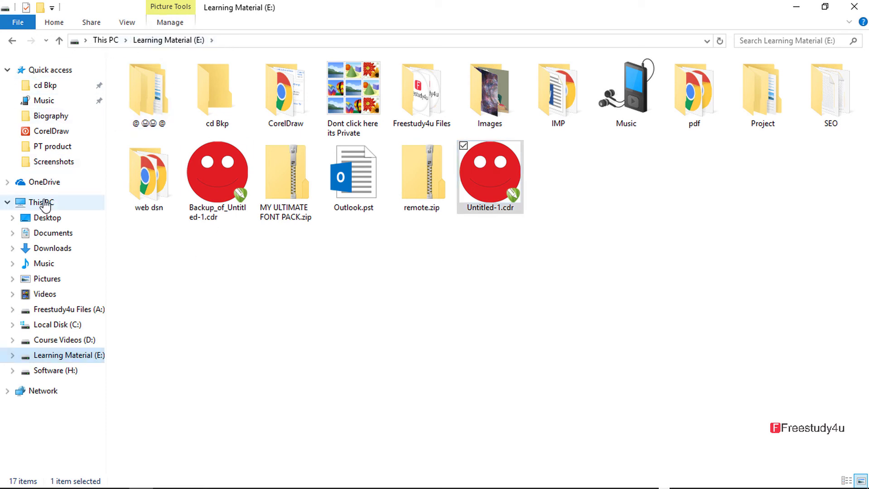
left_click(114, 41)
left_click(156, 43)
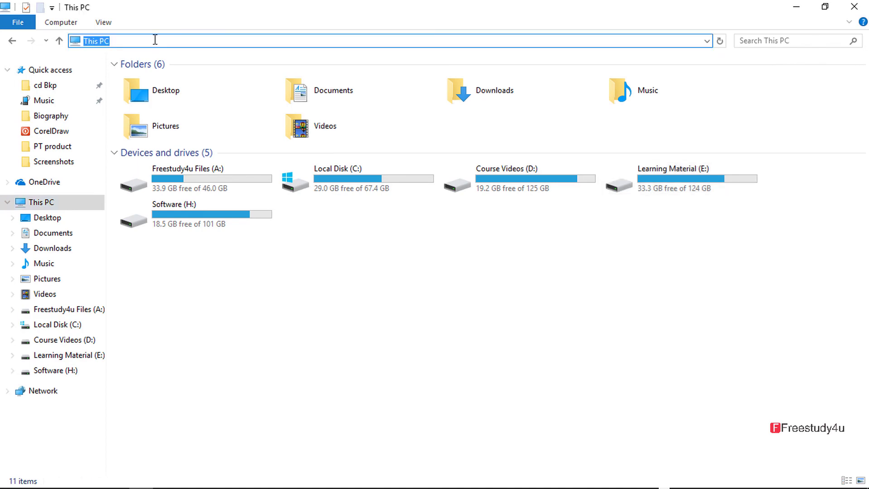
right_click(155, 40)
left_click(186, 90)
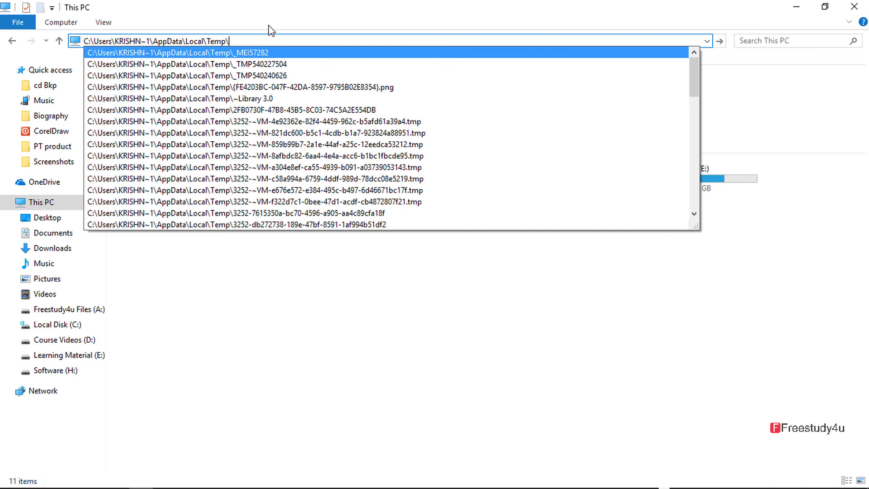
key("Return")
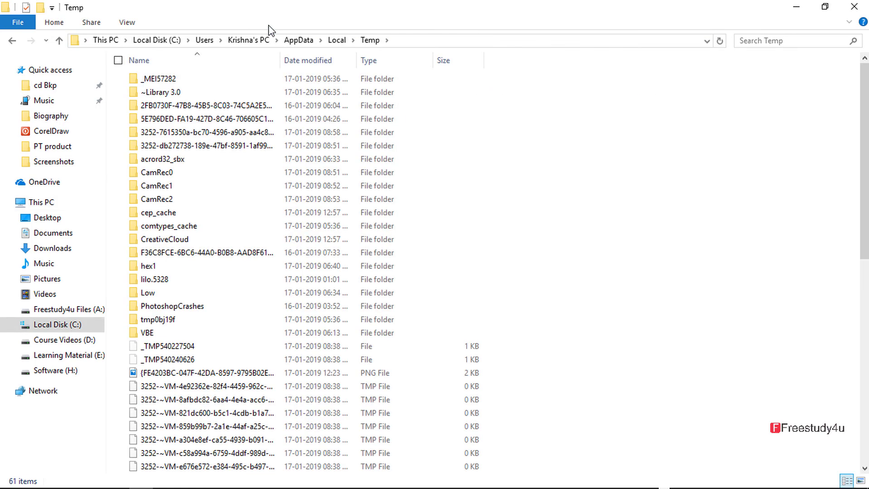
- Look through the subfolders, log files and TMP files in the user's Temp folder
scroll(360, 240, "down", 10)
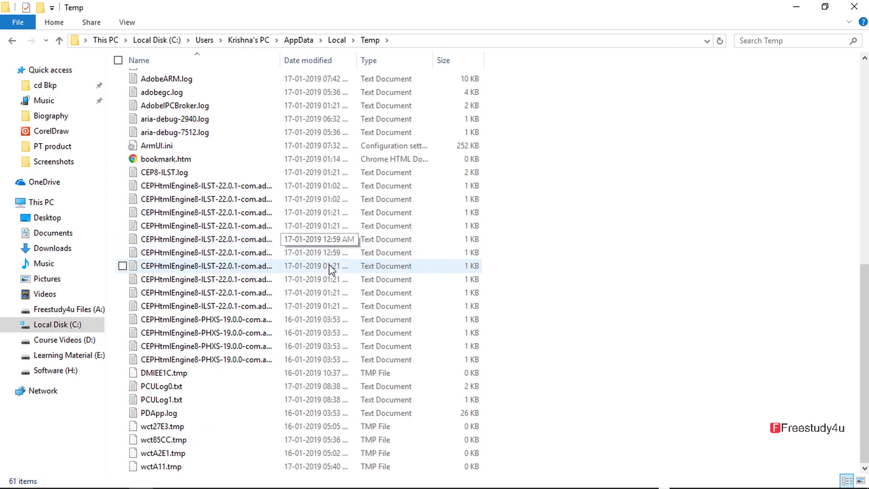
scroll(190, 283, "up", 2)
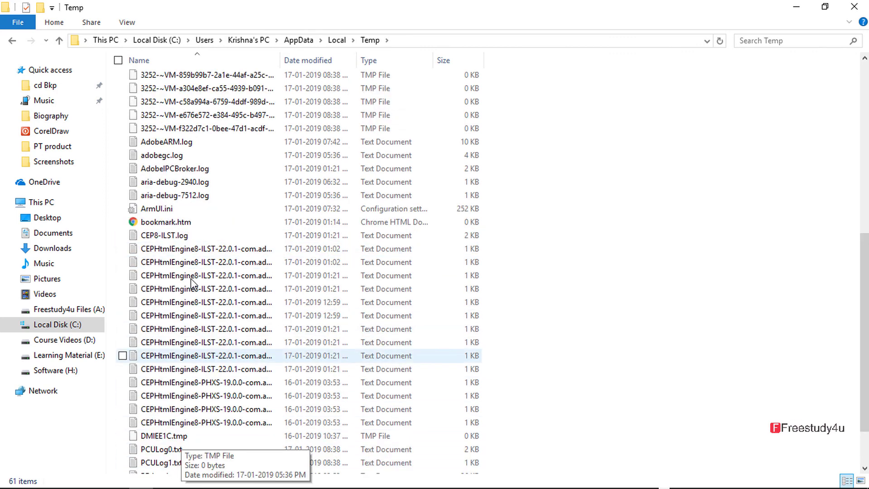
scroll(190, 284, "up", 9)
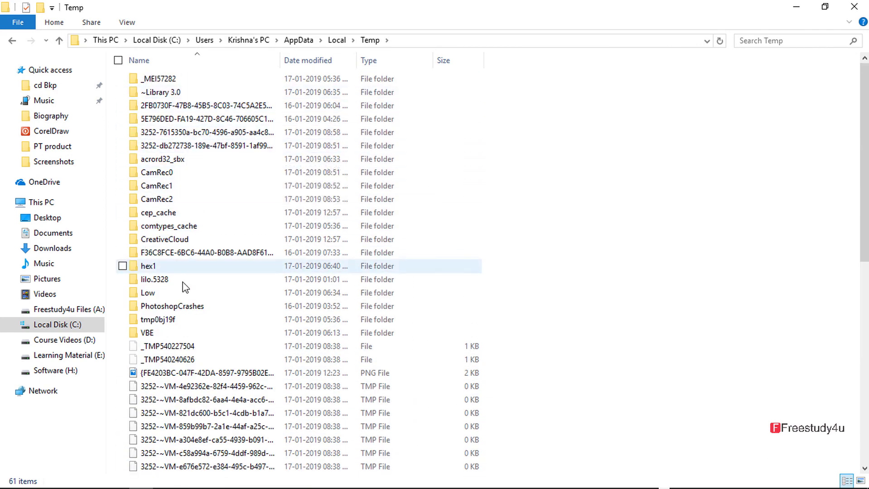
- Open the temporary files folder through a Windows search for %temp%, and switch back to Untitled-1.cdr in CorelDRAW
left_click(15, 476)
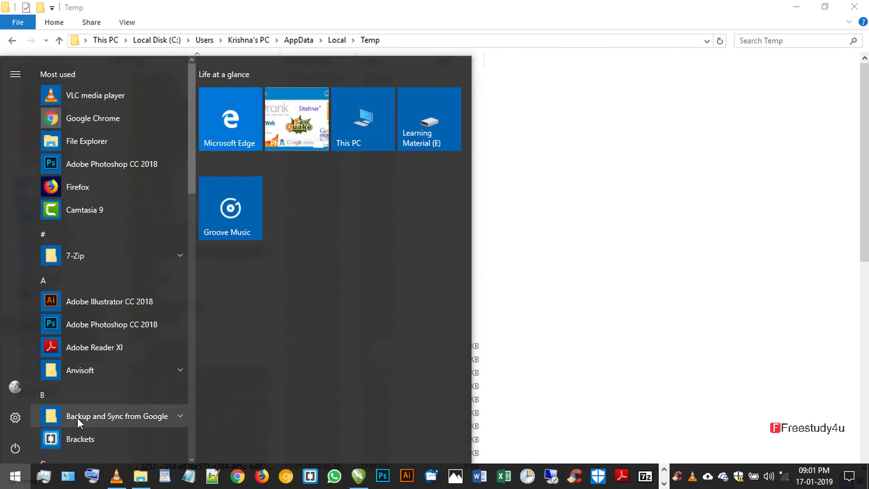
type("%t")
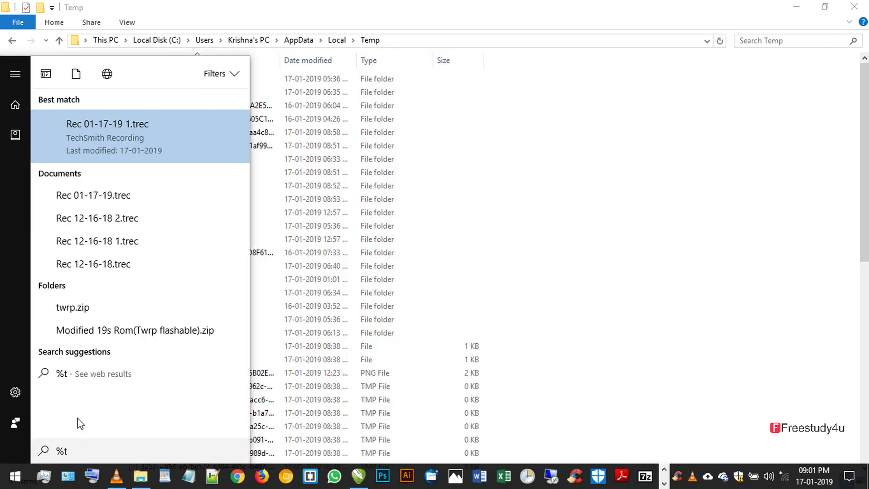
type("emp%")
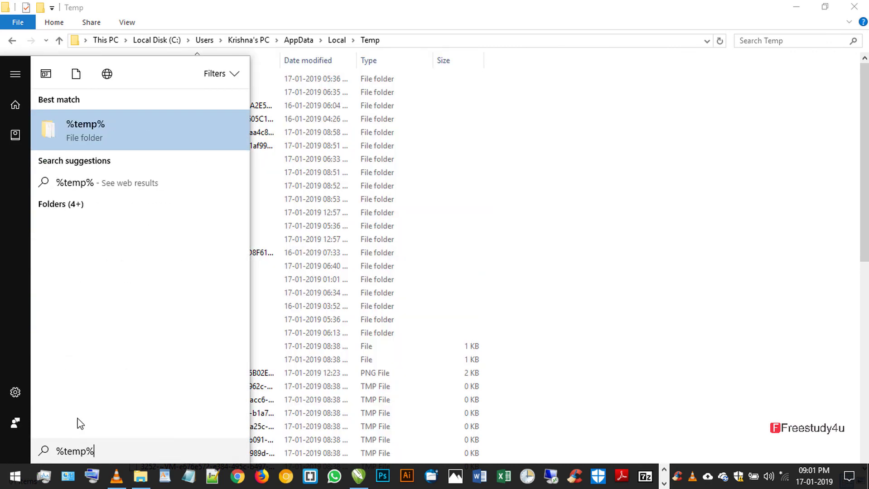
left_click(154, 134)
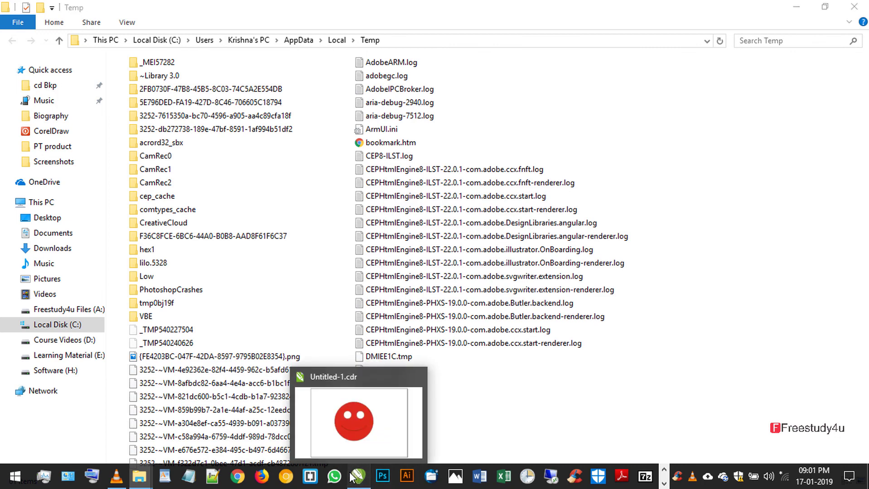
left_click(351, 477)
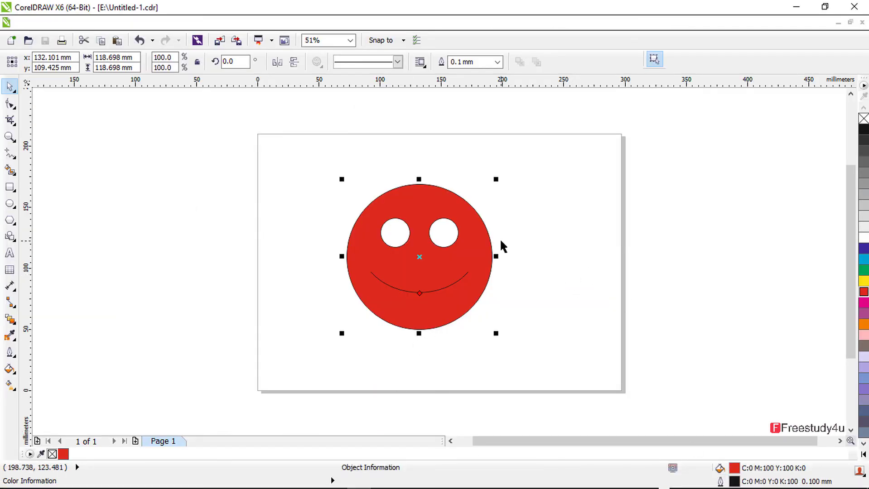